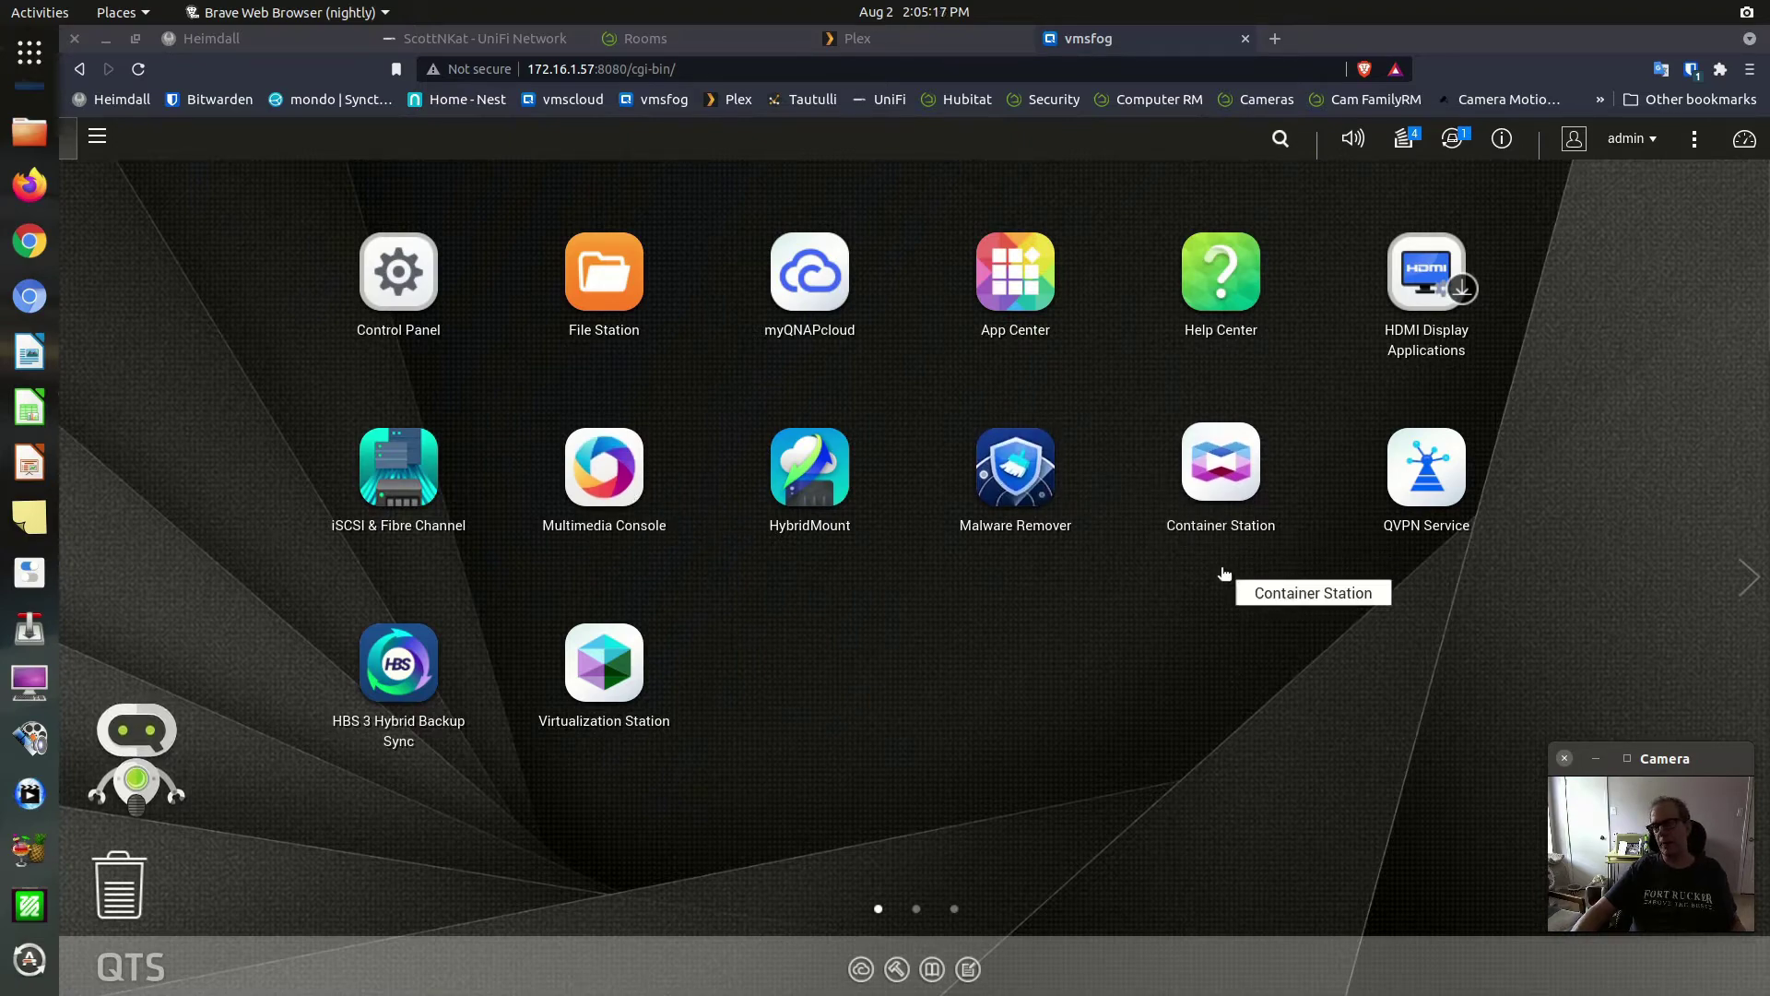
# Step: Open Container Station and dismiss the LXC end-of-support notification
pyautogui.click(1206, 465)
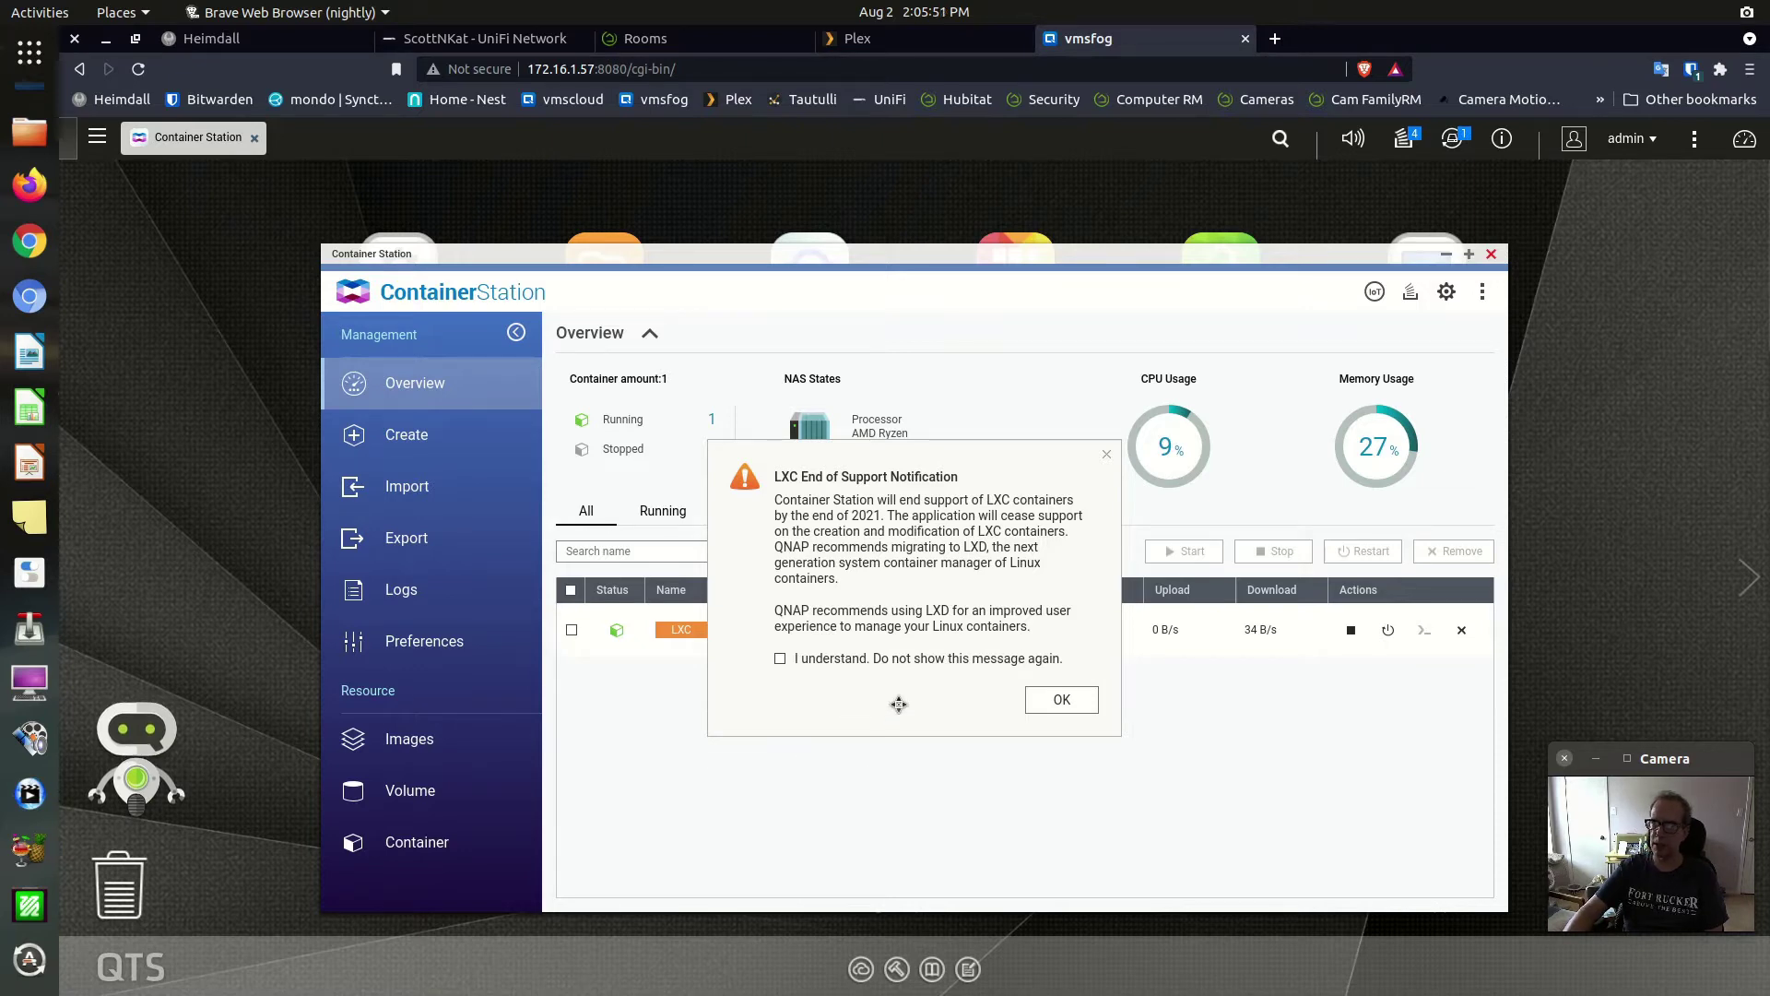
pyautogui.click(1062, 701)
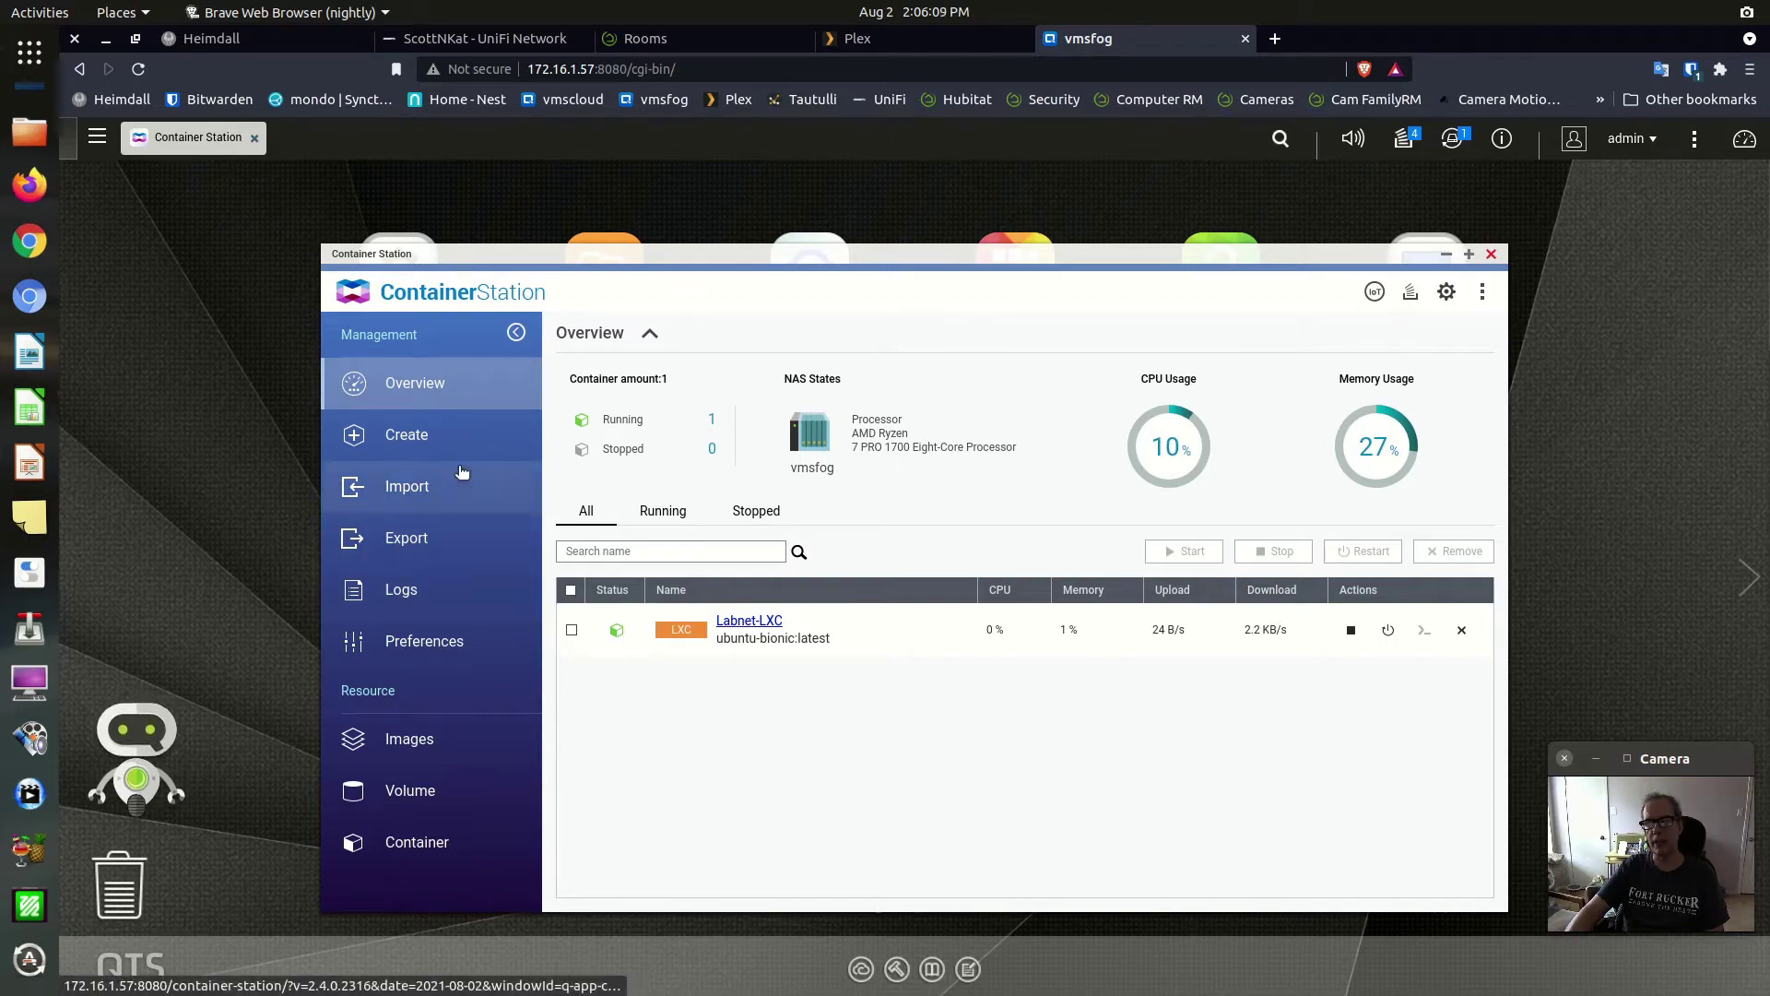
# Step: Browse the catalogue of installable containers, from the AI and IoT apps through the Container and Docker images
pyautogui.click(418, 434)
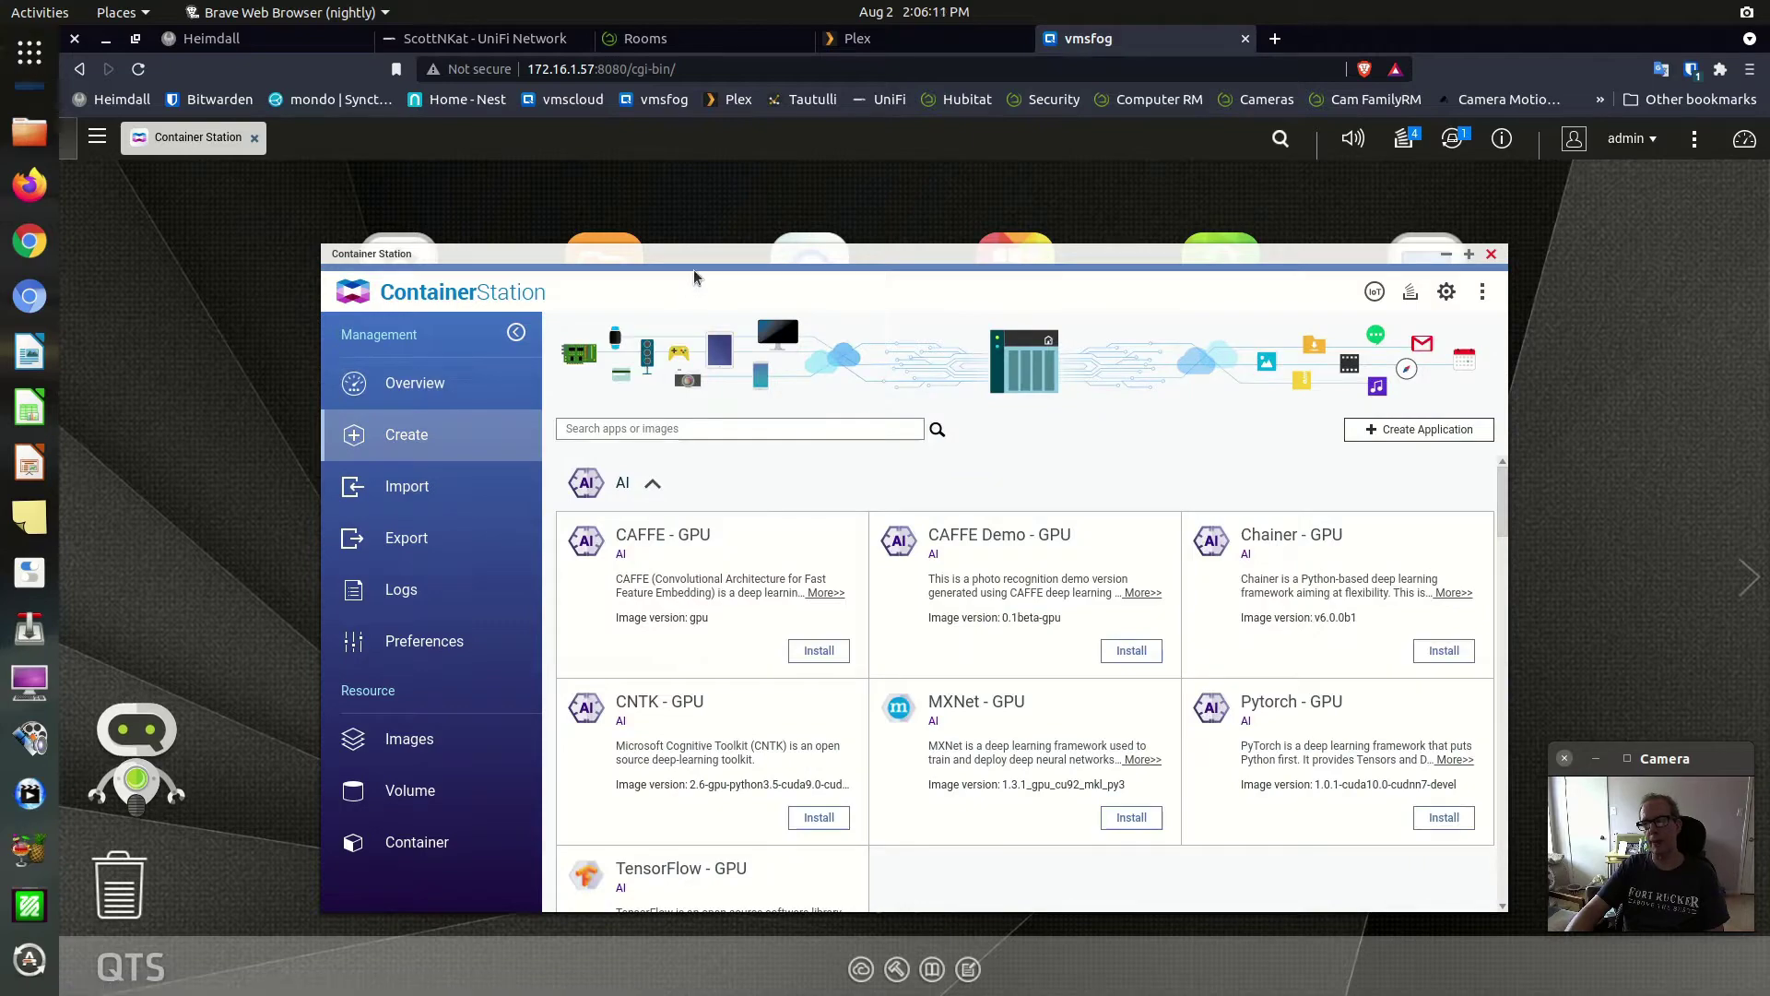
pyautogui.moveTo(697, 255); pyautogui.dragTo(685, 240)
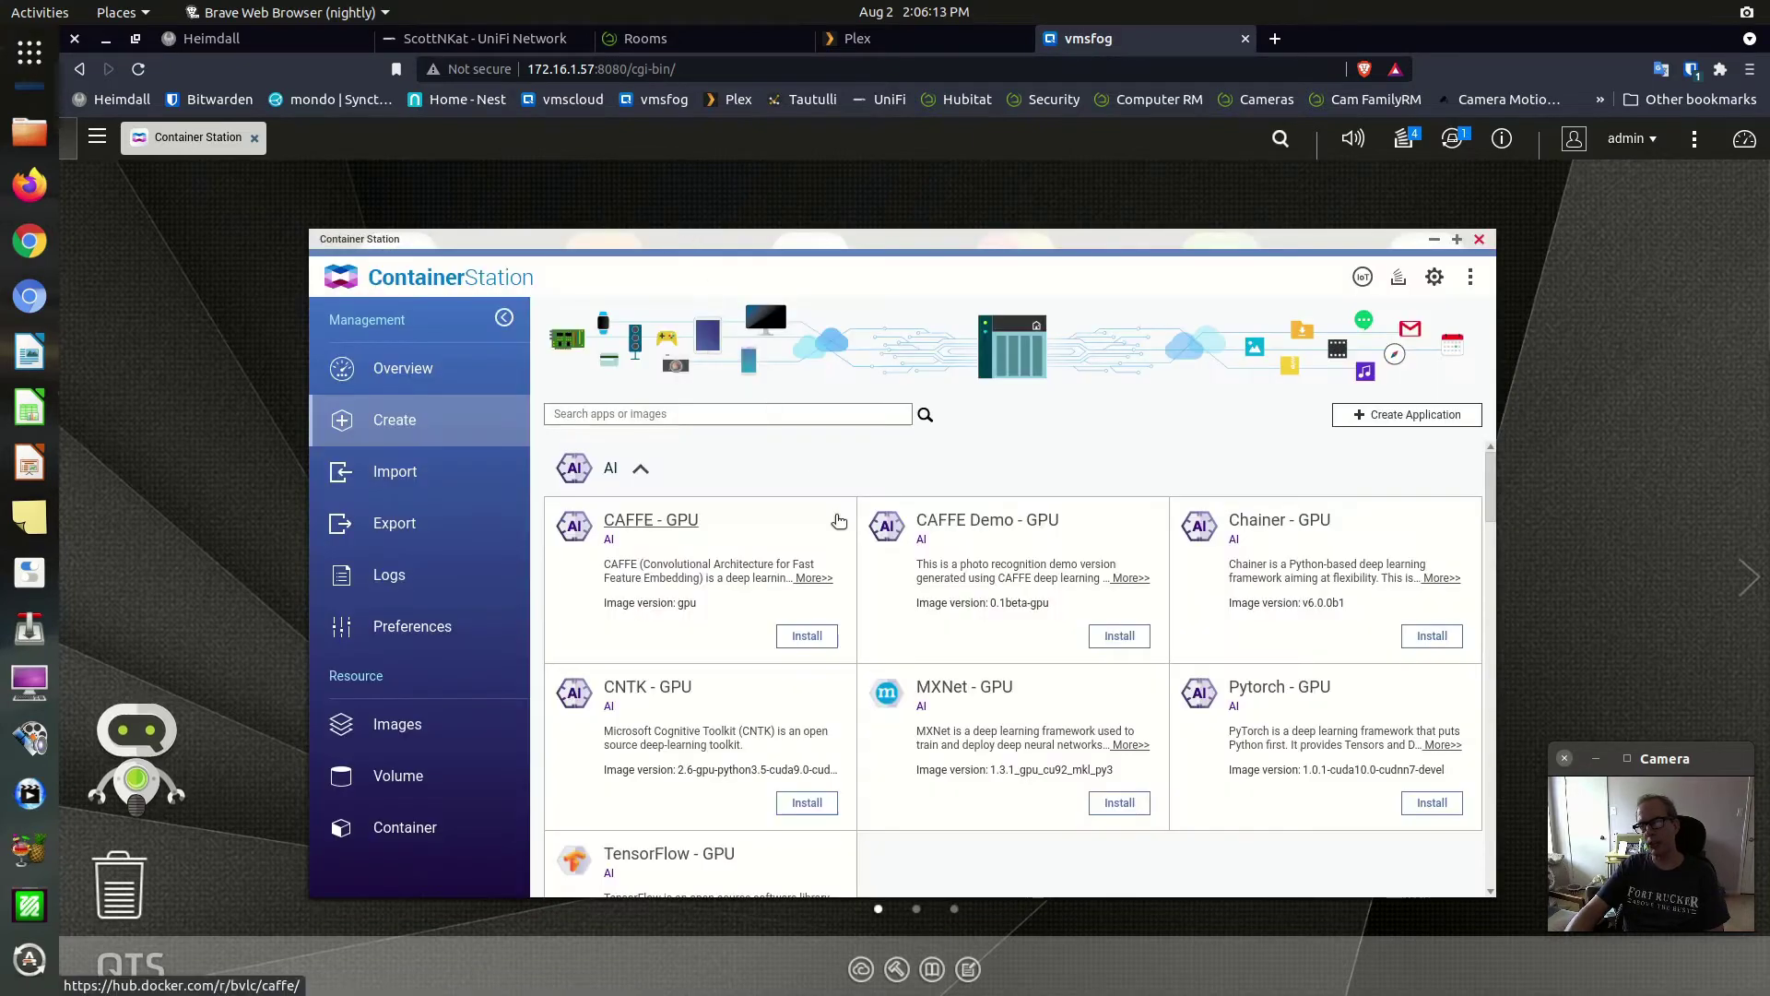
pyautogui.scroll(-3, 881, 601)
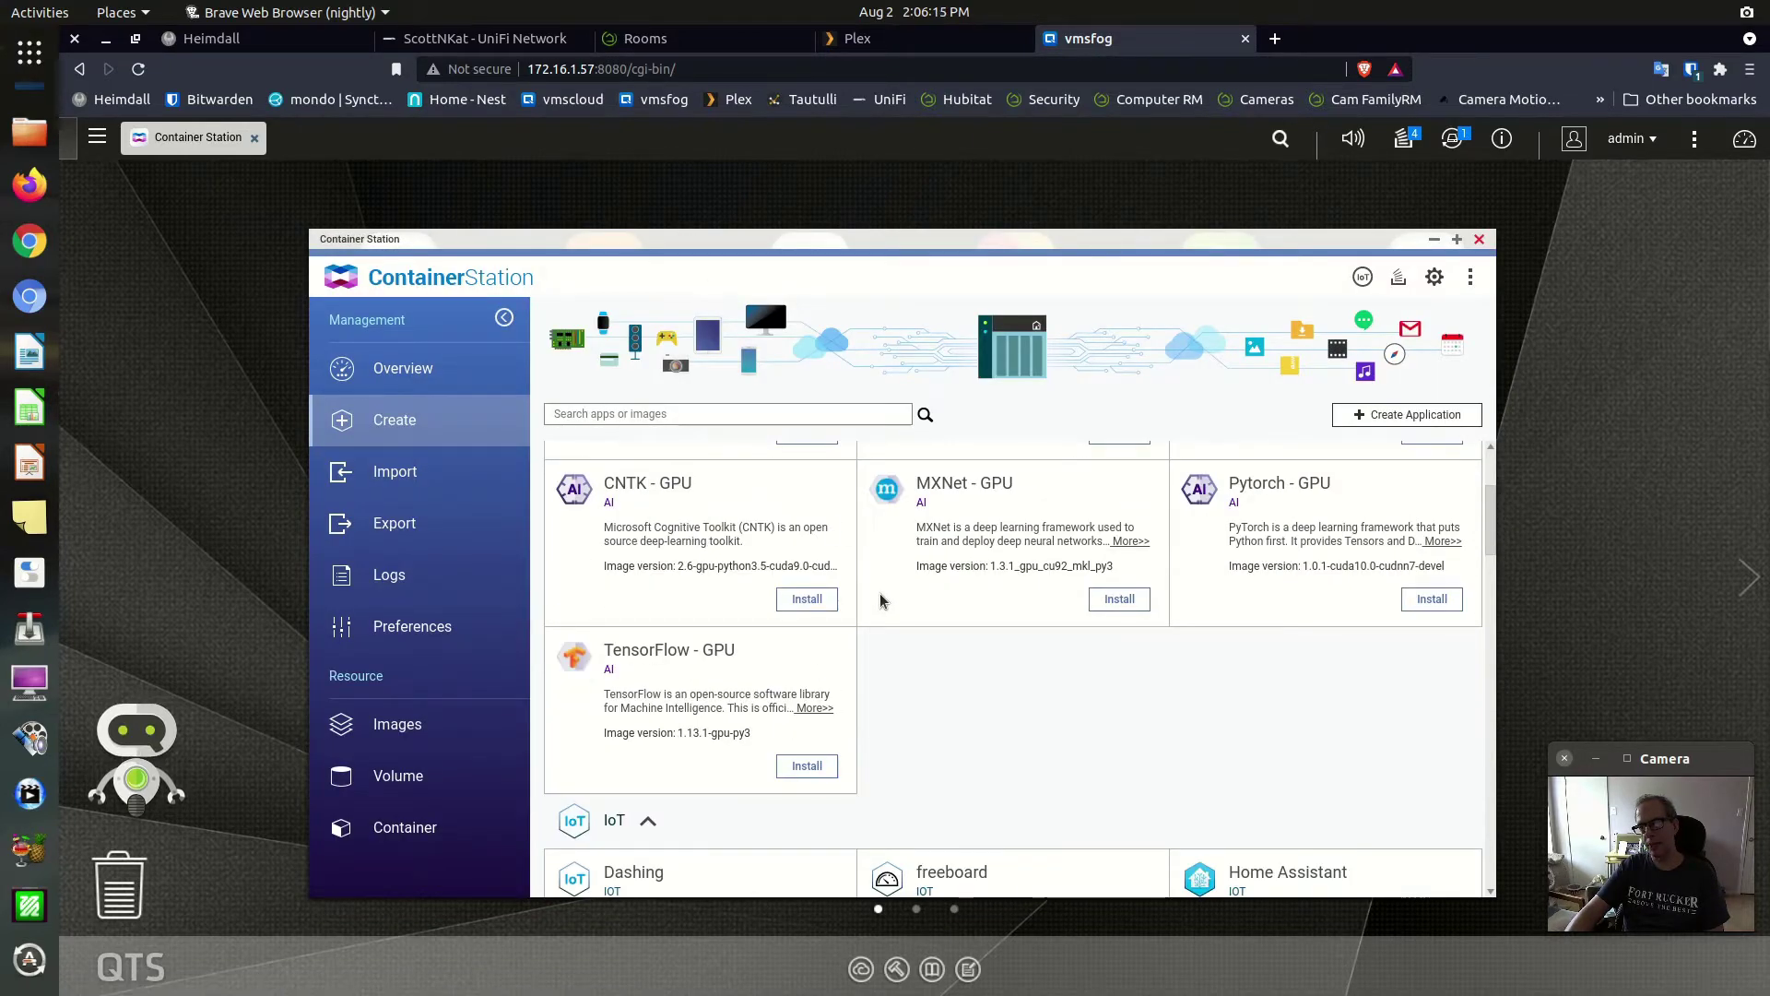
pyautogui.scroll(-3, 881, 600)
pyautogui.scroll(3, 880, 601)
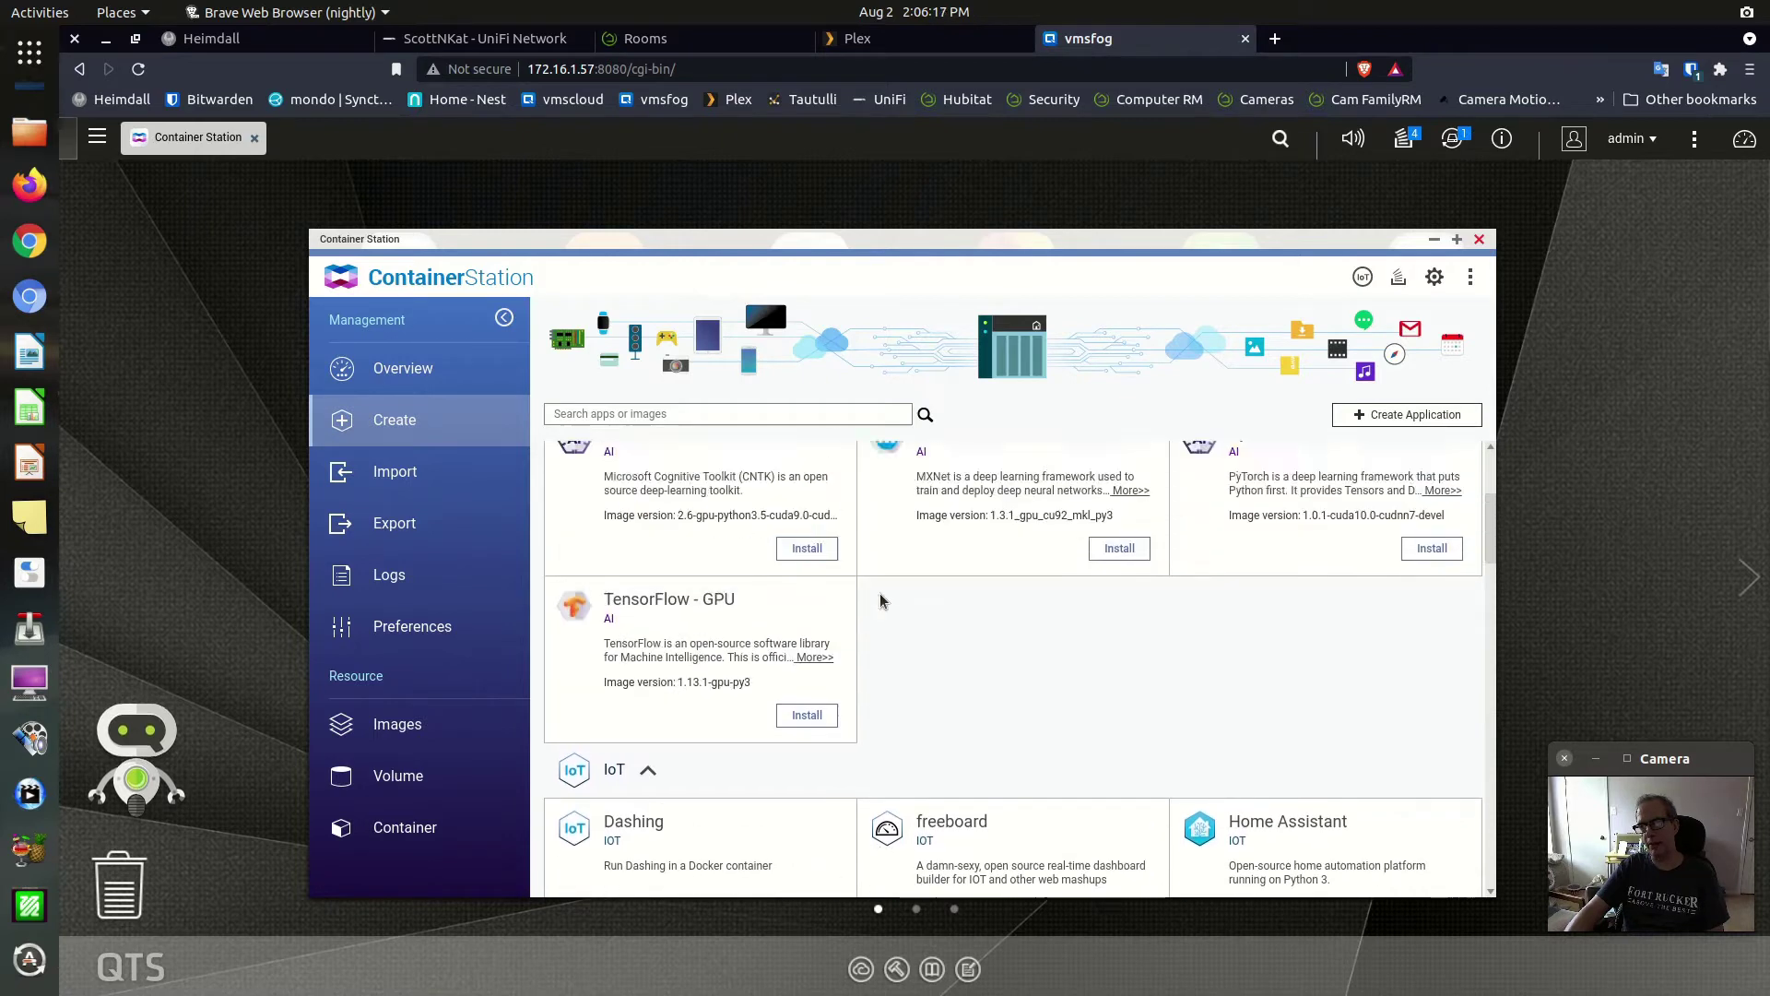
pyautogui.scroll(4, 881, 601)
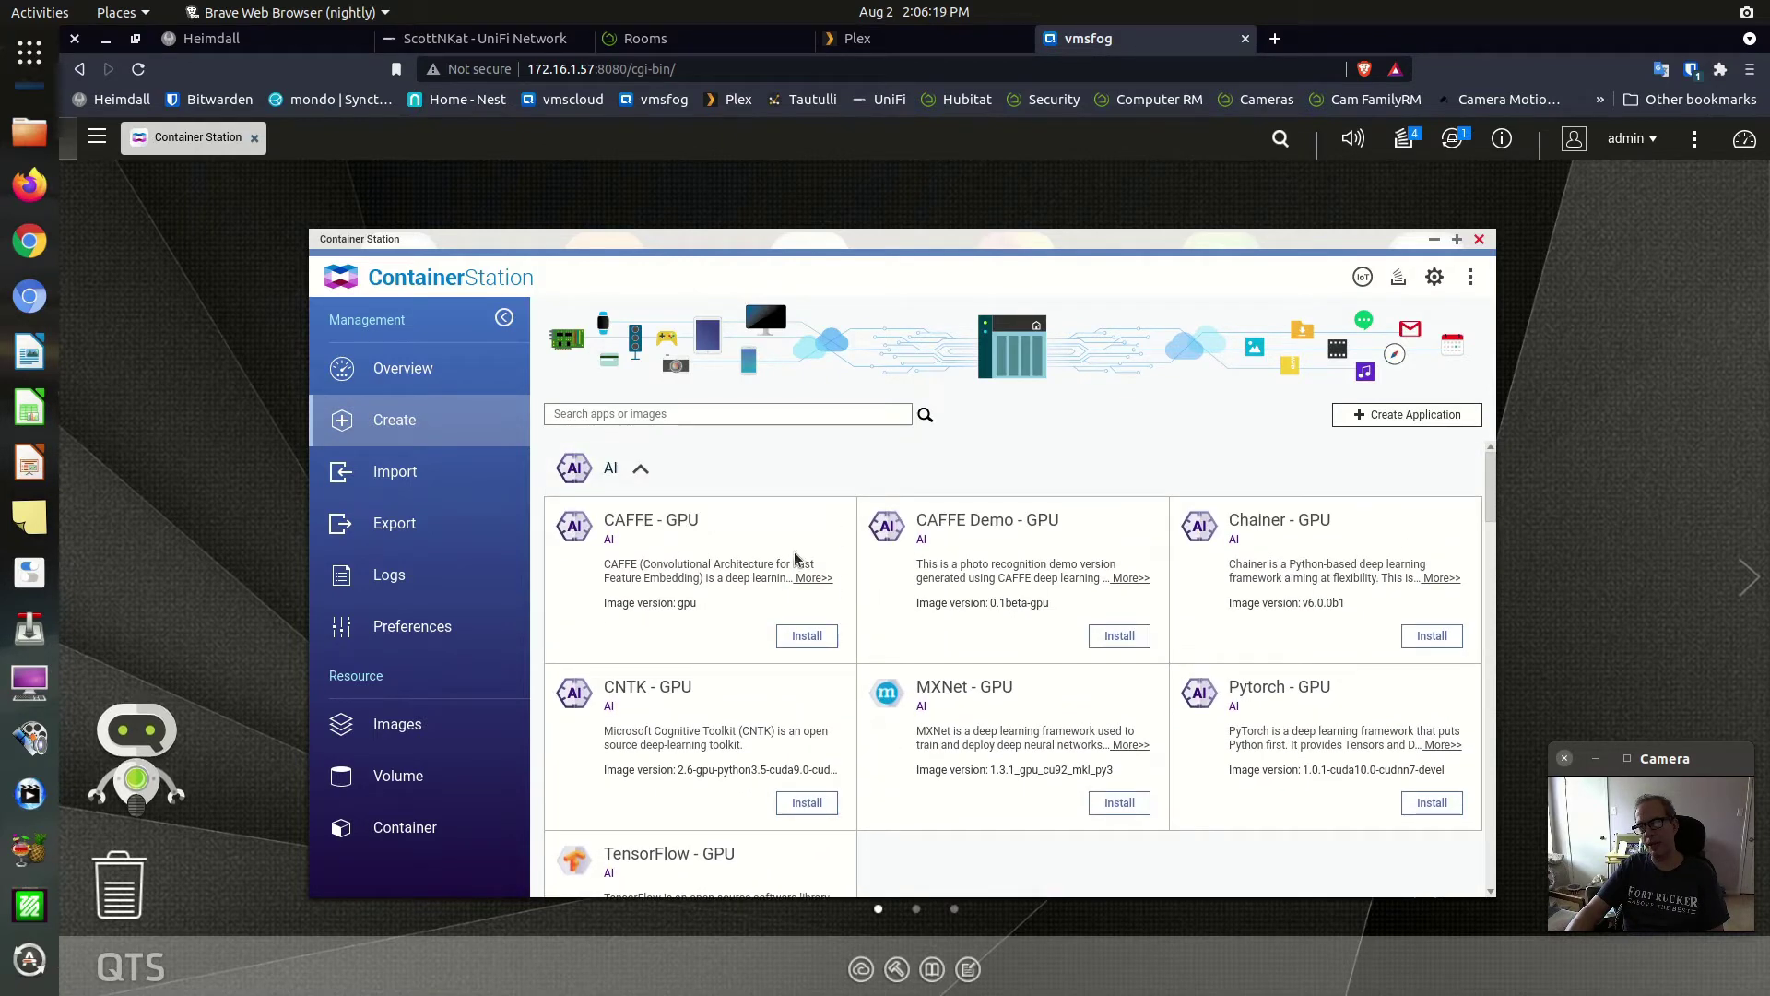
pyautogui.scroll(-5, 848, 656)
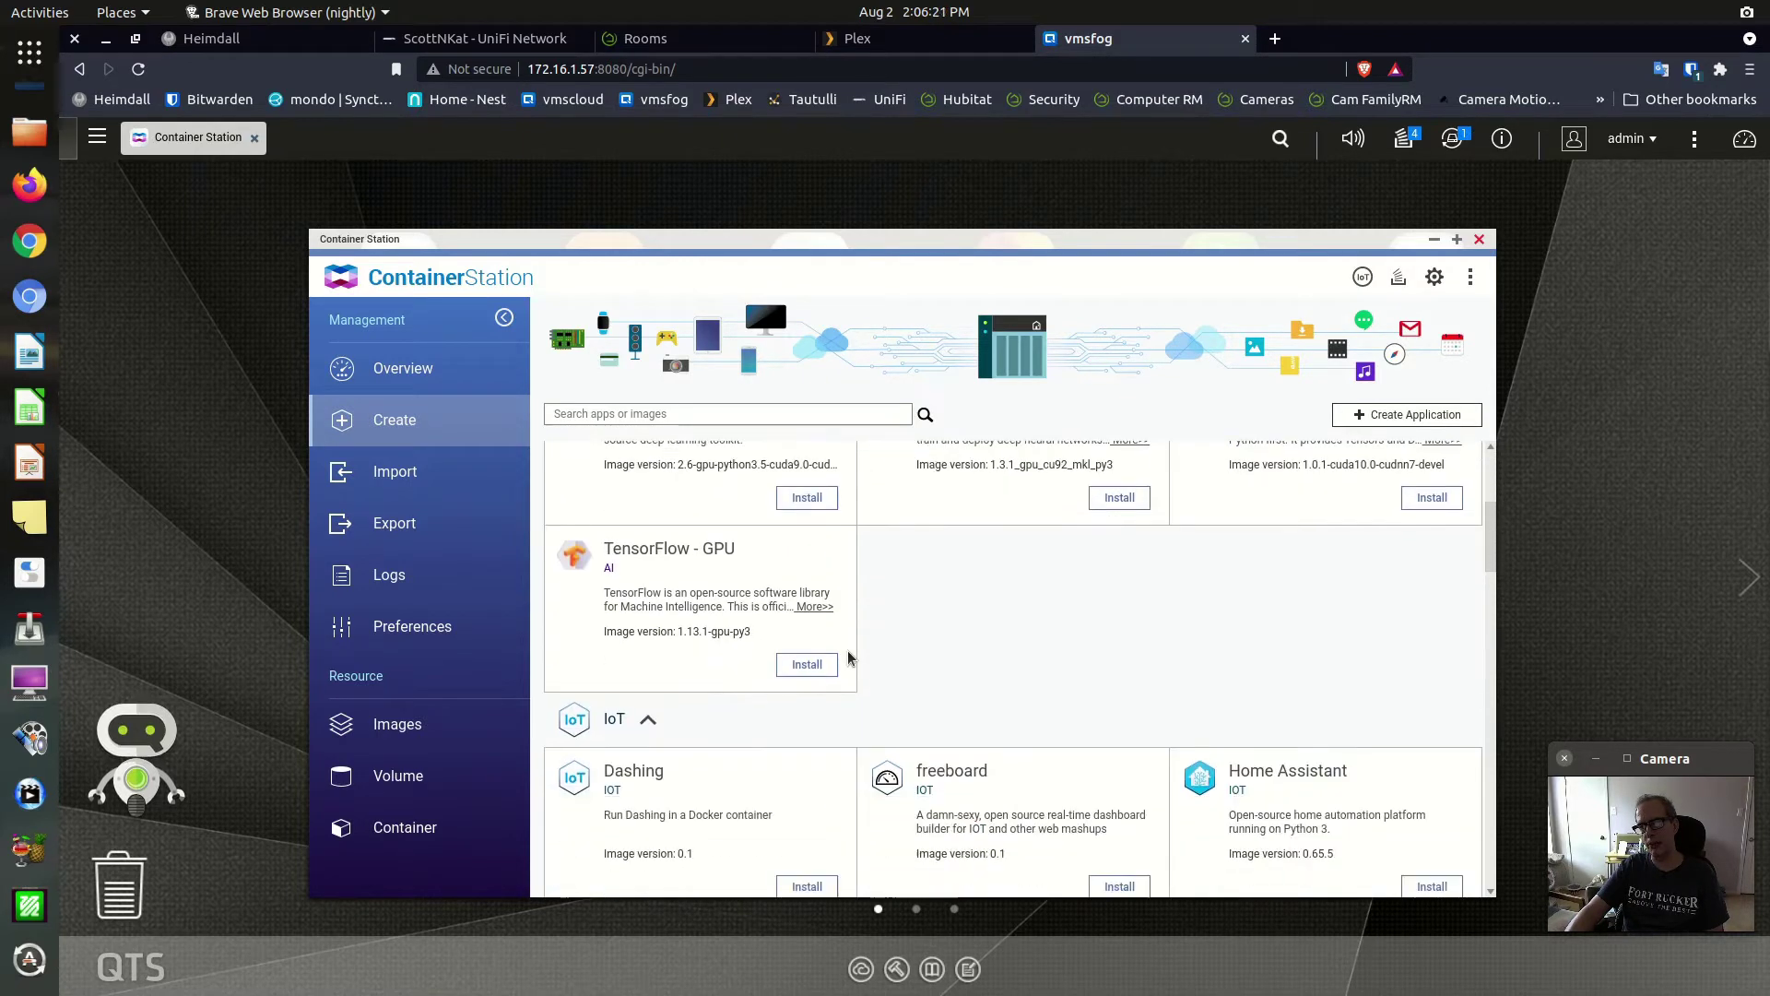
pyautogui.scroll(-7, 848, 657)
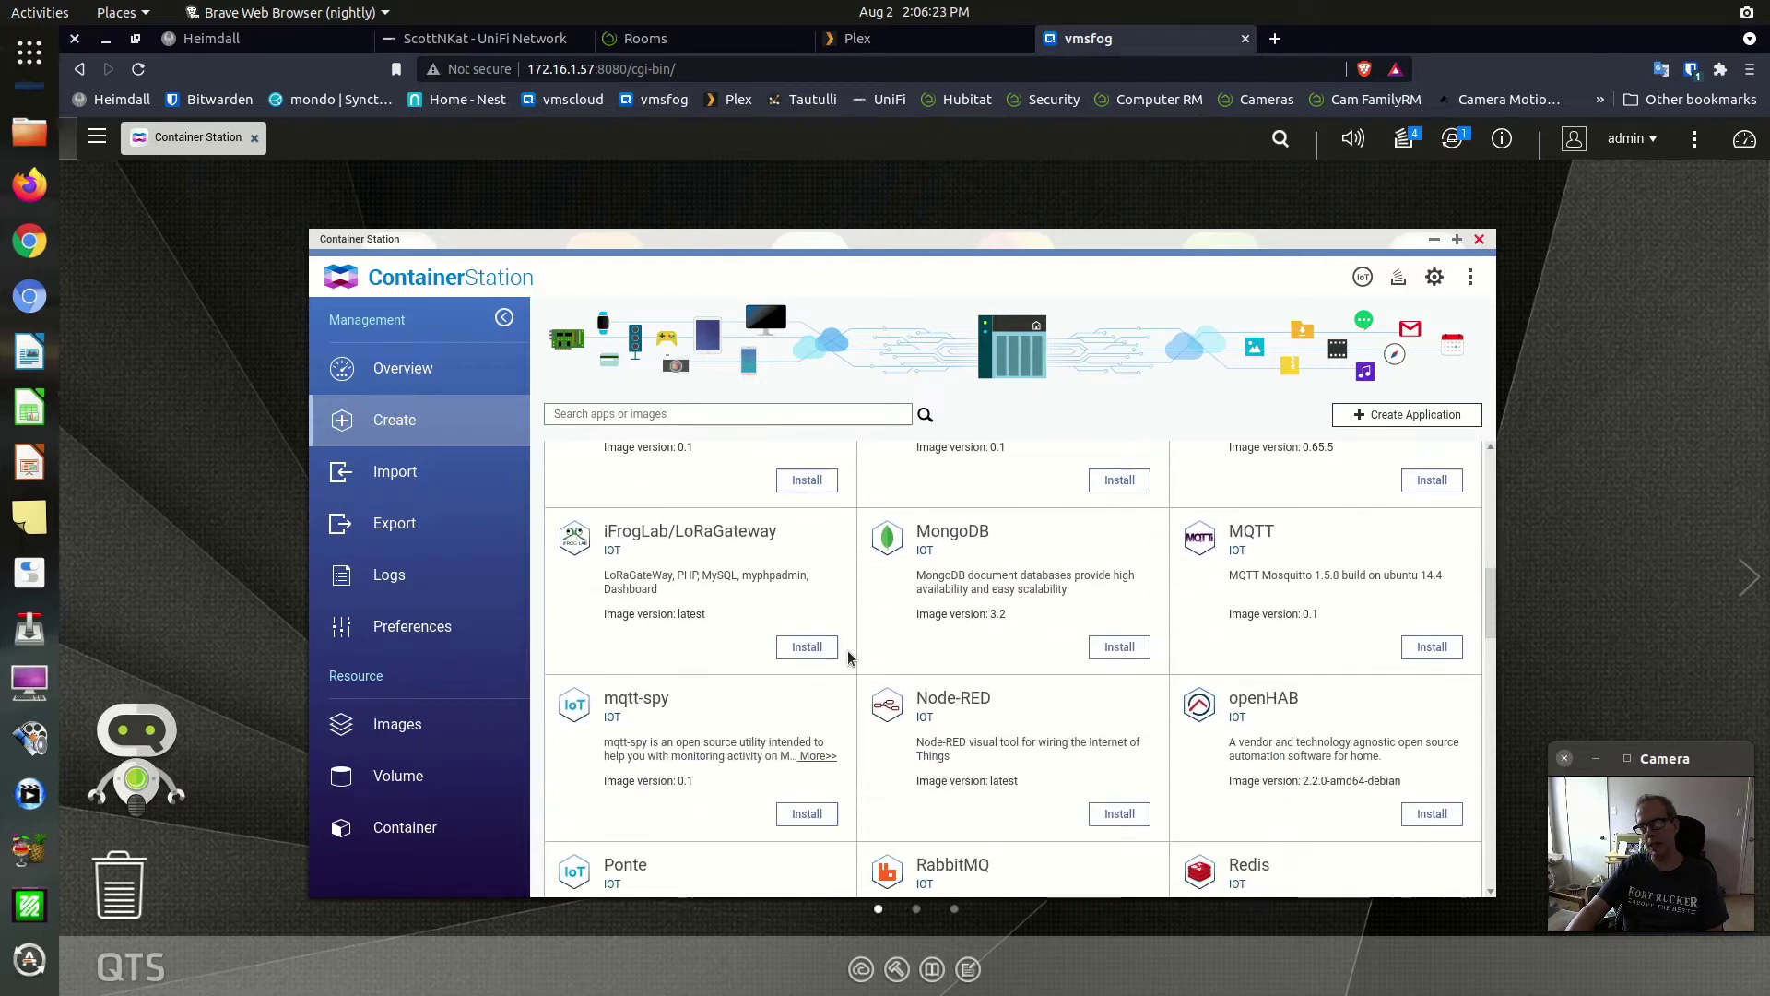
pyautogui.scroll(-8, 849, 657)
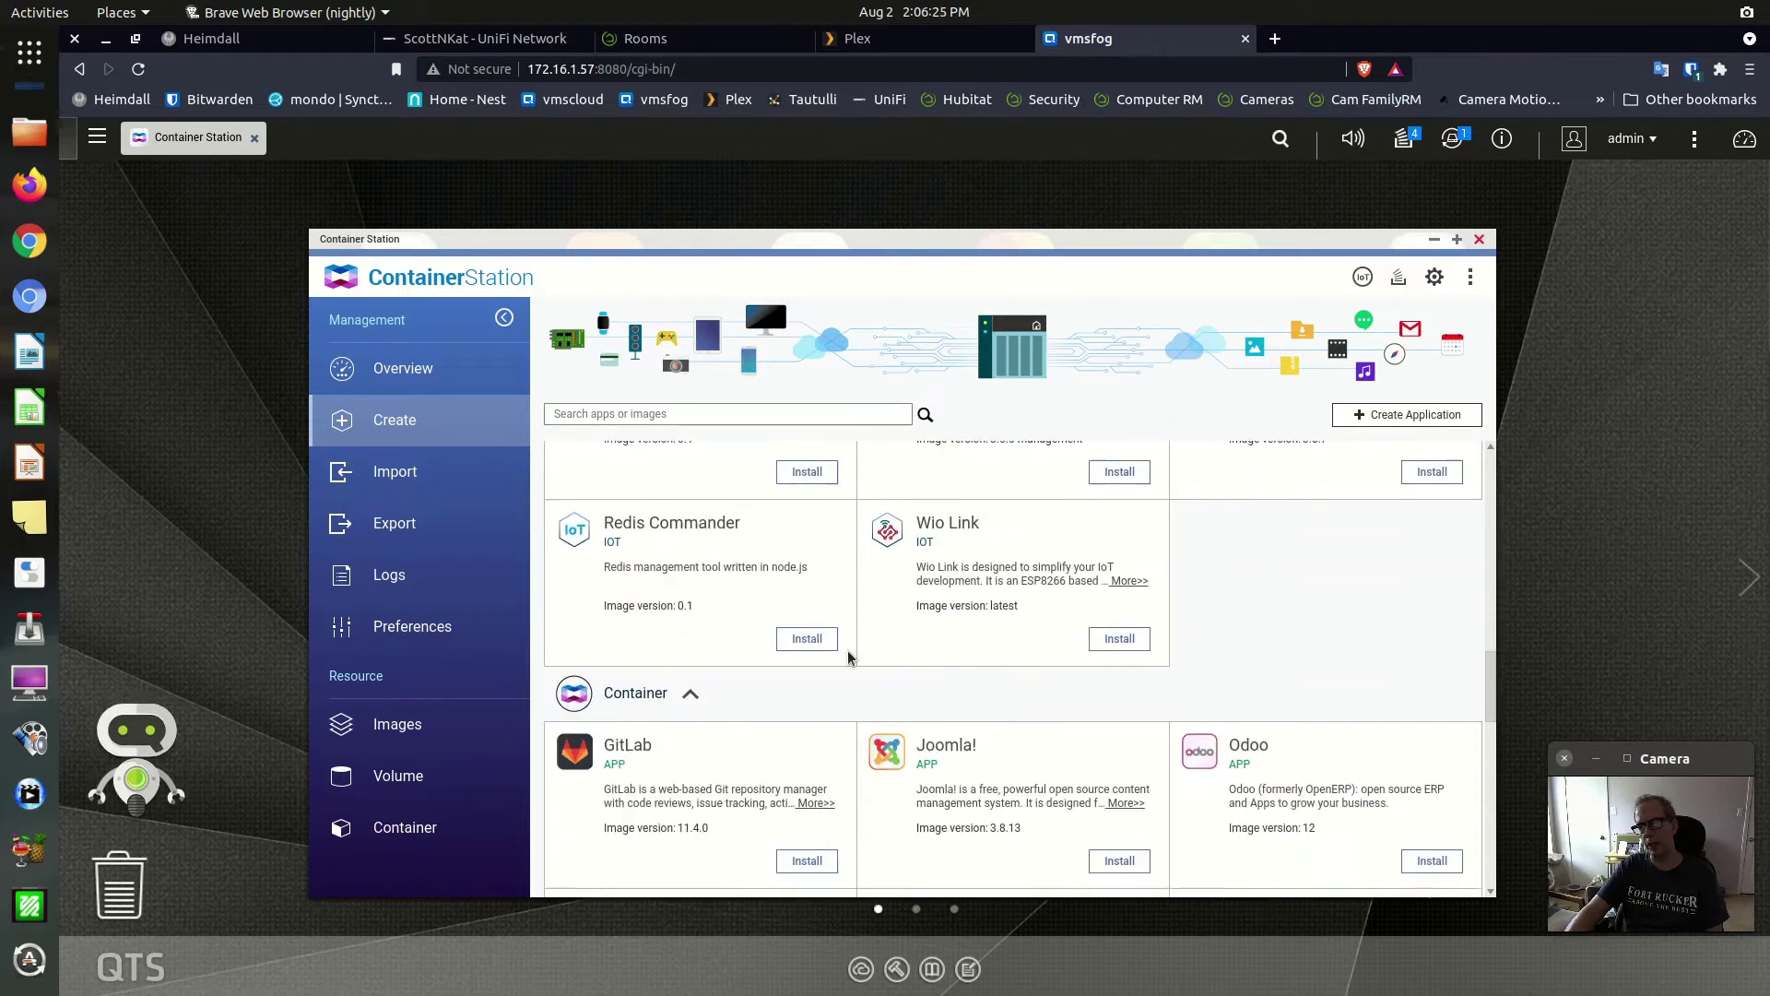
pyautogui.scroll(-3, 848, 656)
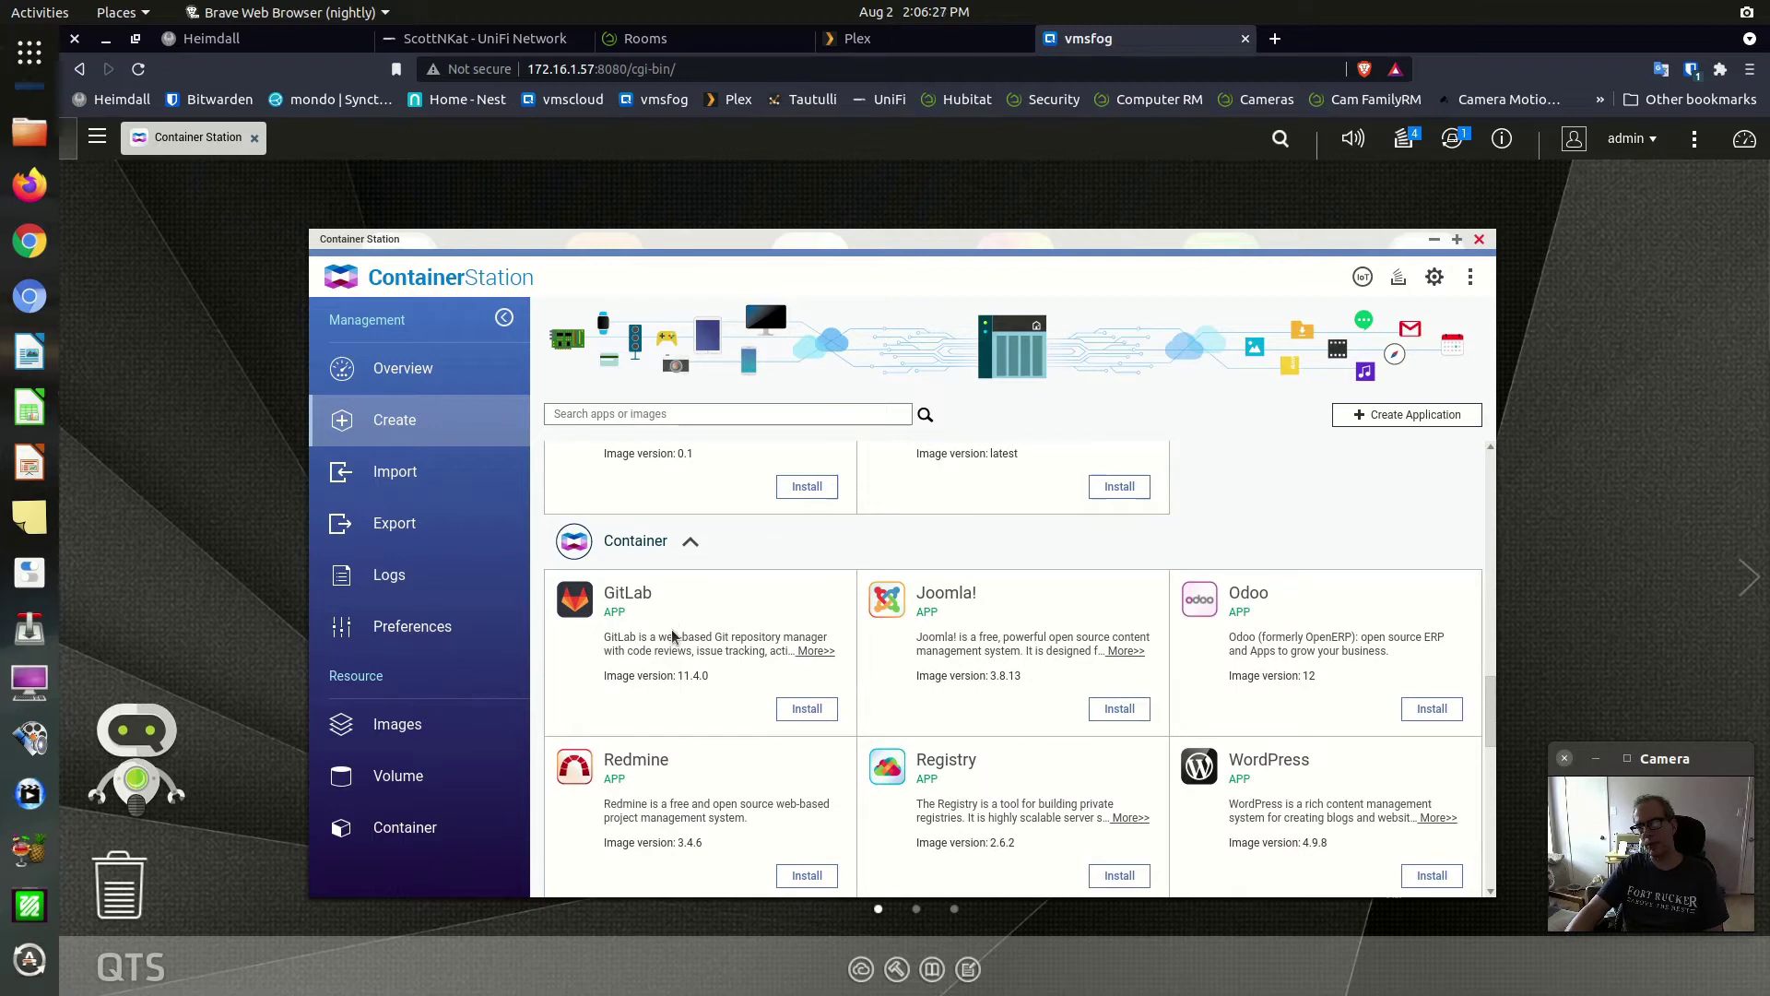
pyautogui.scroll(-3, 1089, 650)
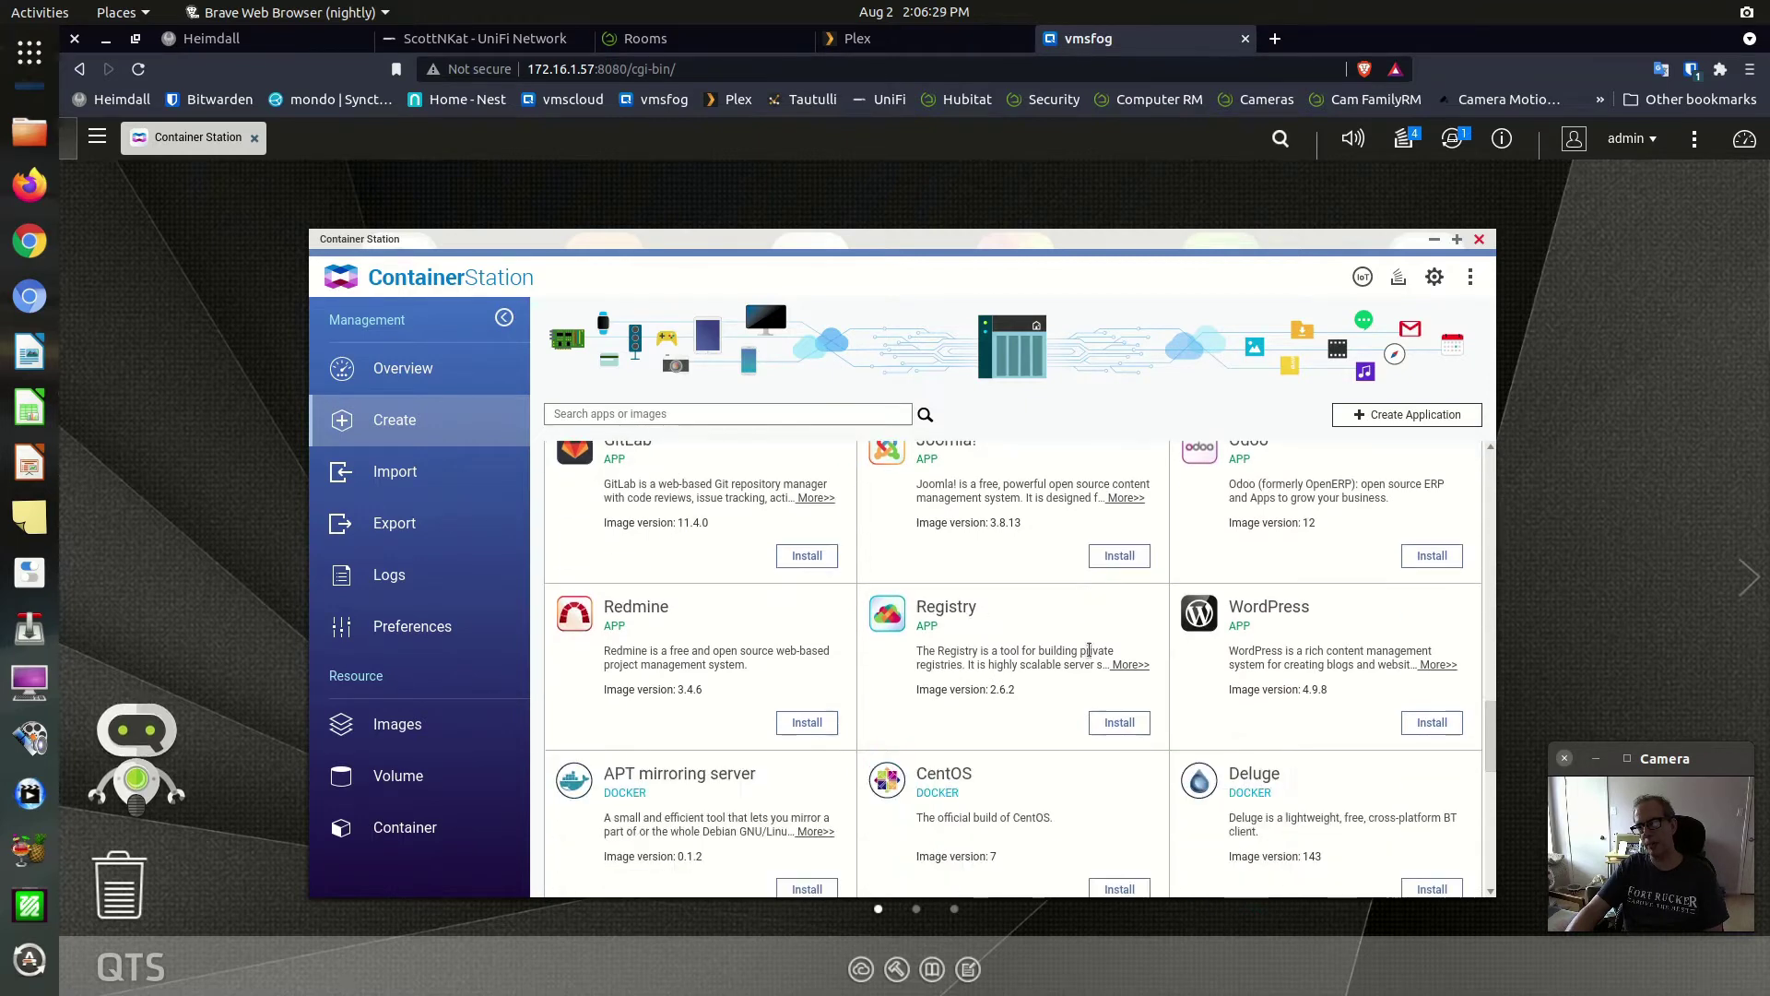
pyautogui.scroll(-1, 1089, 650)
pyautogui.scroll(-4, 1089, 657)
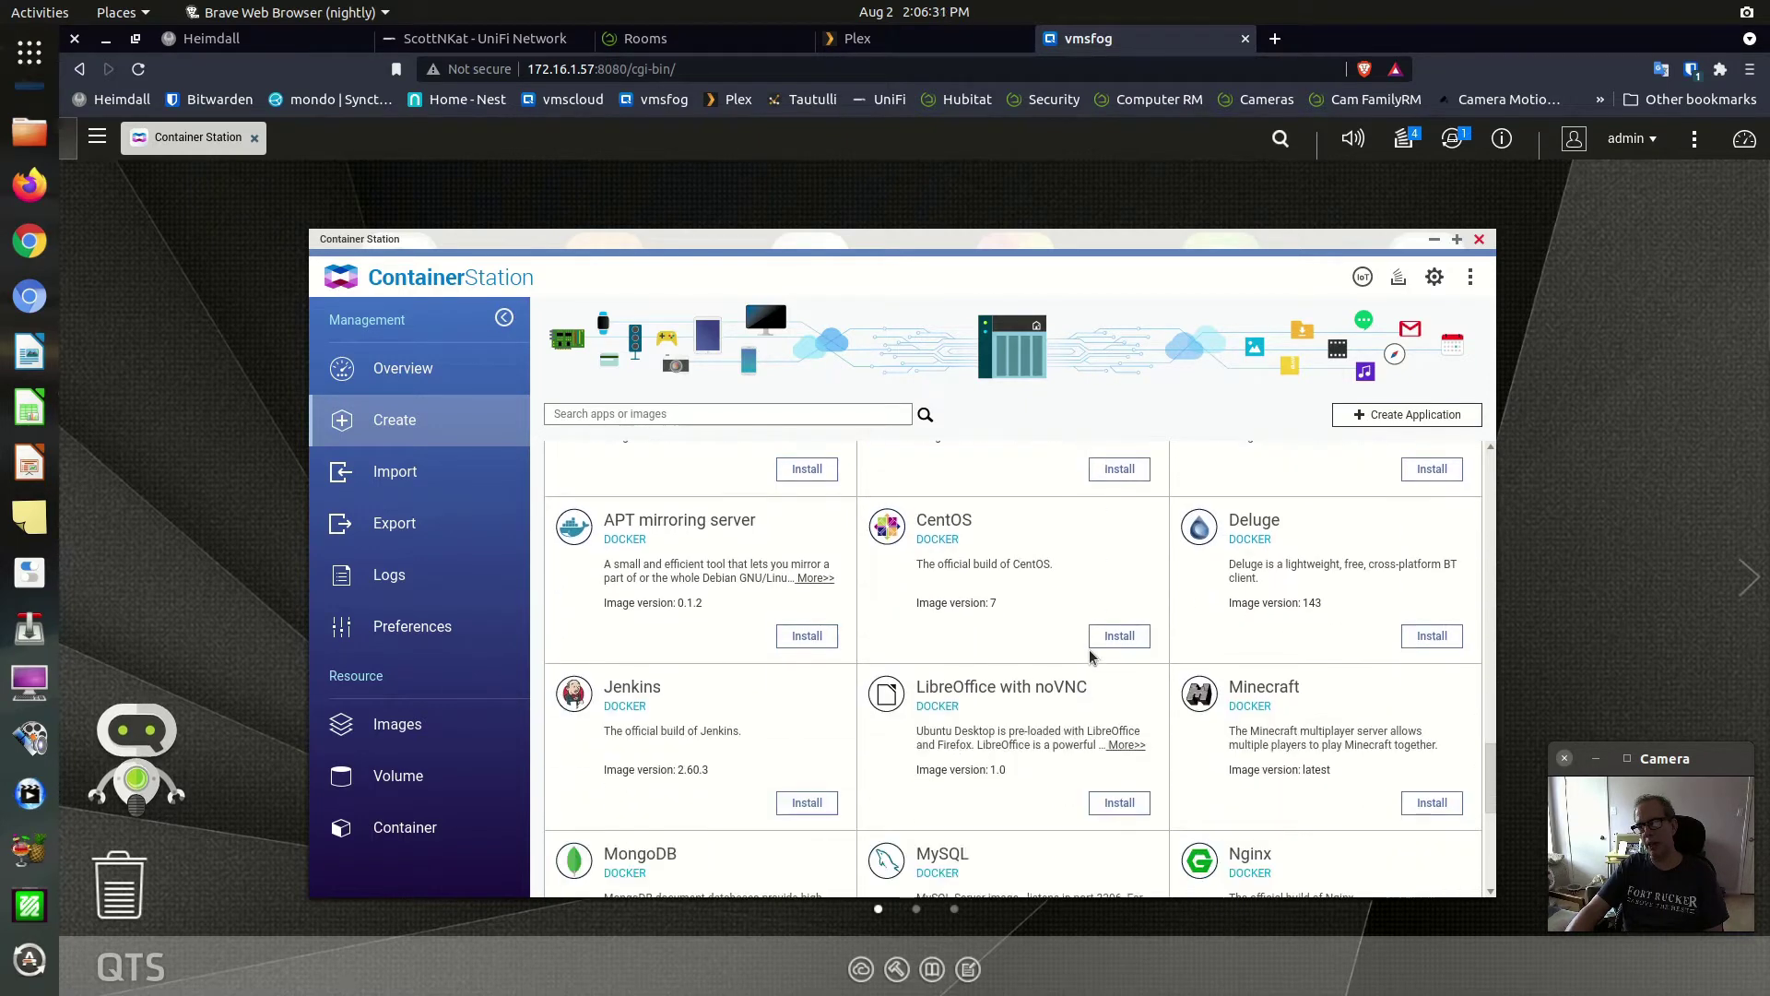
pyautogui.scroll(-2, 1089, 657)
pyautogui.scroll(-1, 1091, 657)
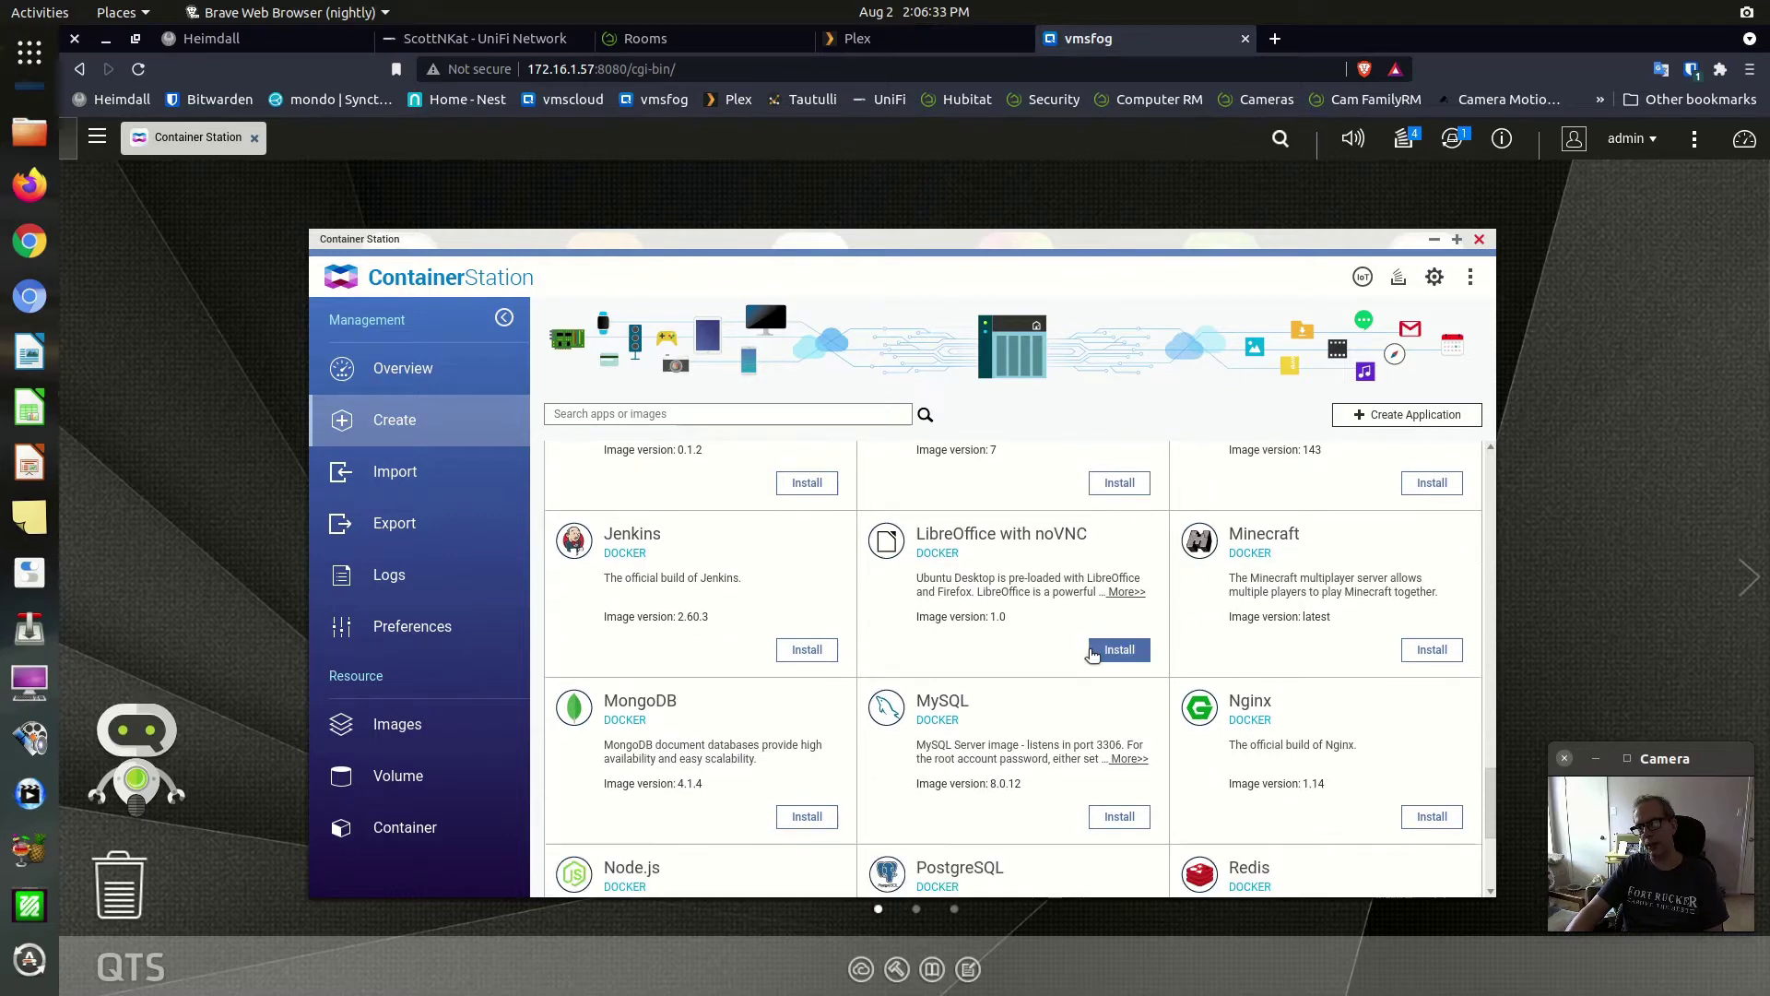
pyautogui.scroll(-1, 1092, 655)
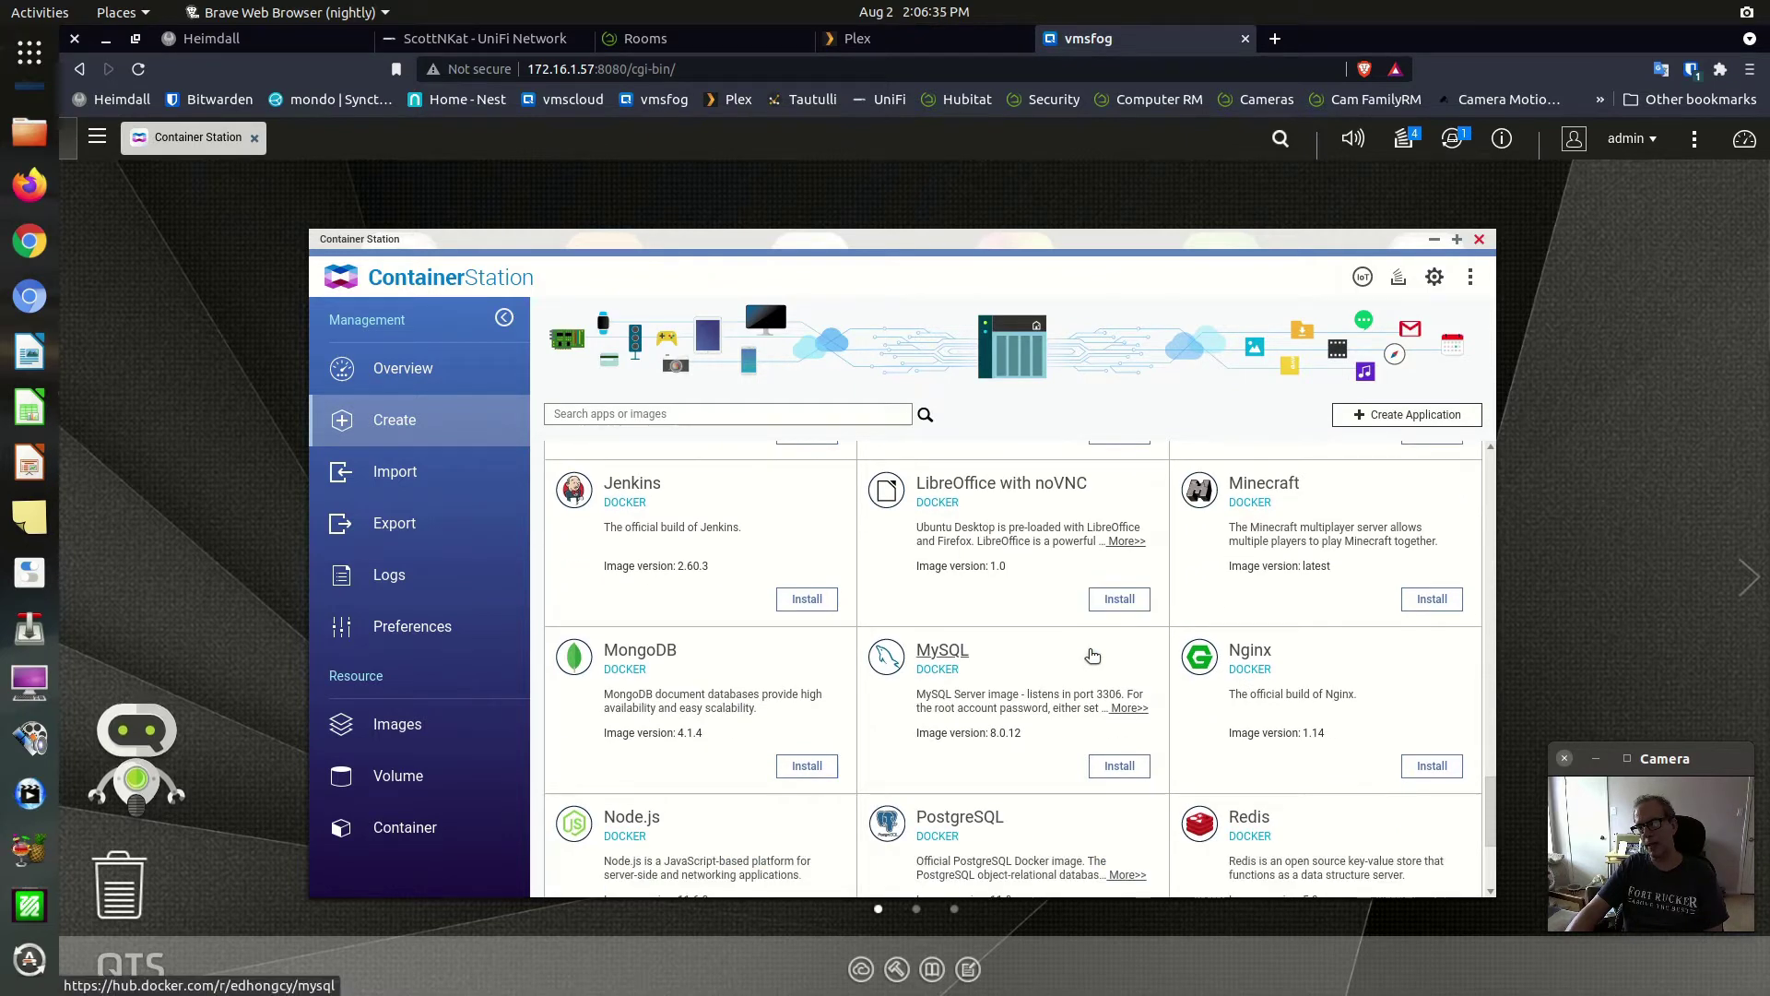
pyautogui.scroll(-4, 1091, 657)
pyautogui.scroll(-1, 1091, 656)
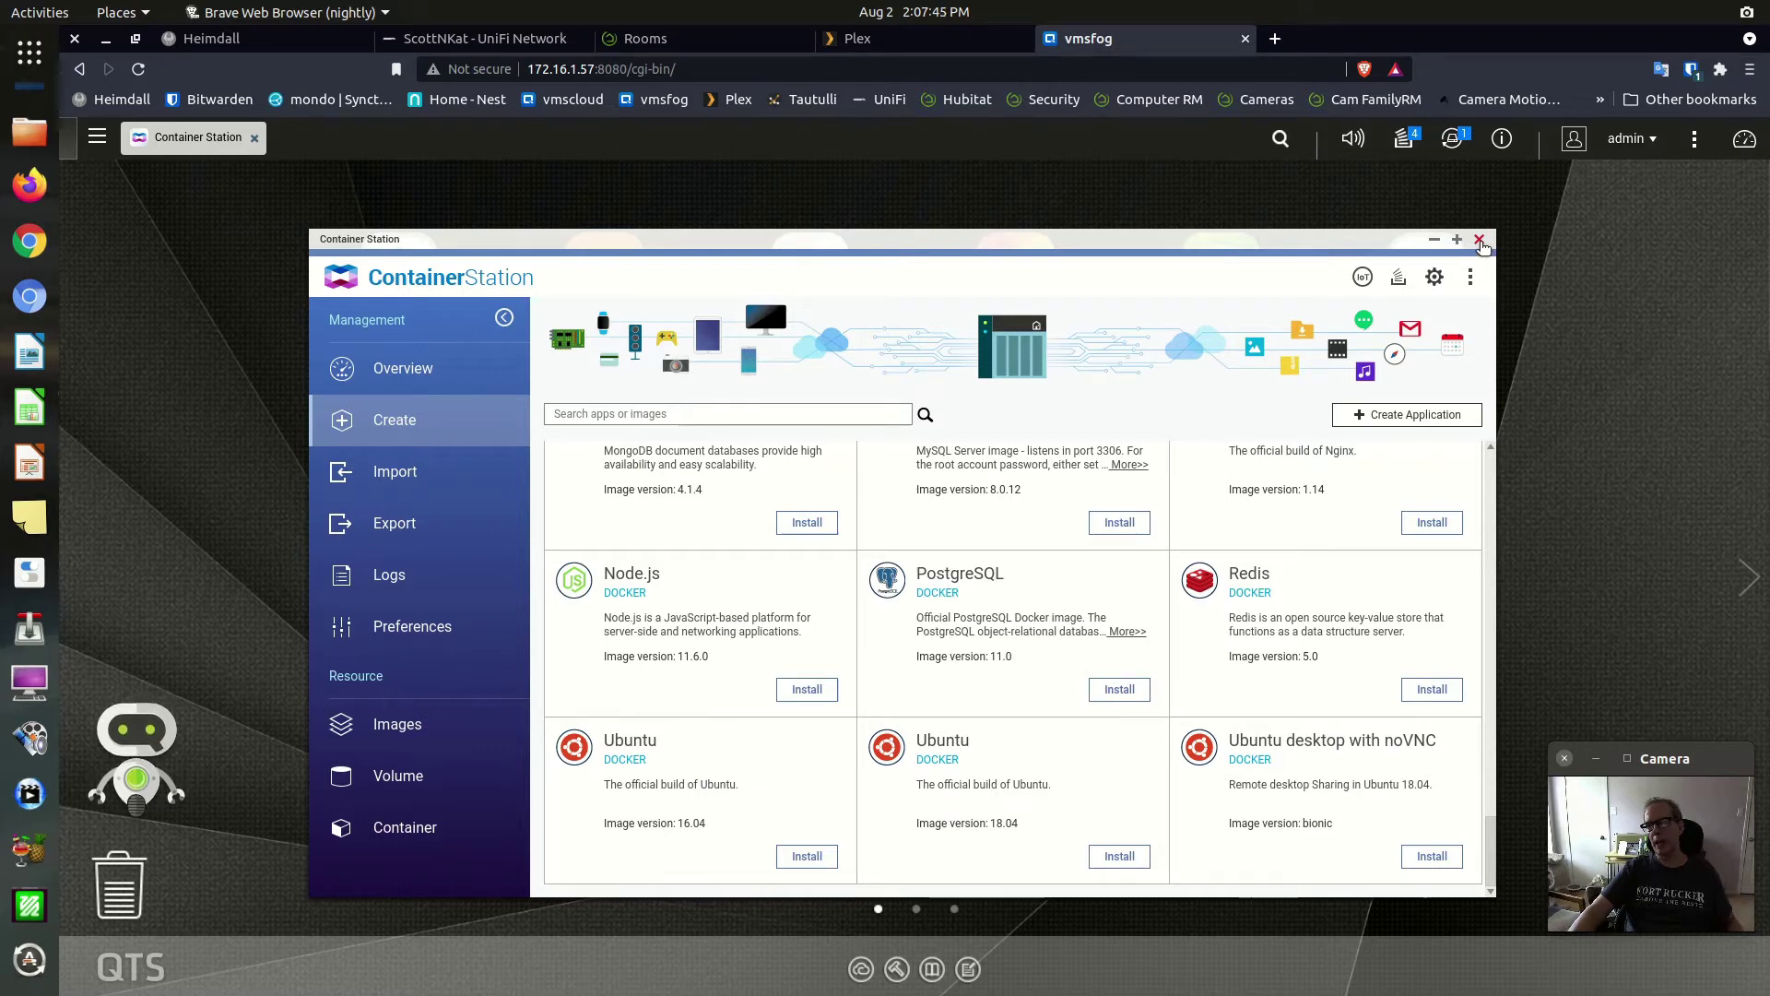
# Step: Examine the Labnet-LXC container's resource limits, advanced network settings and available interfaces, leaving the settings without applying anything
pyautogui.click(403, 365)
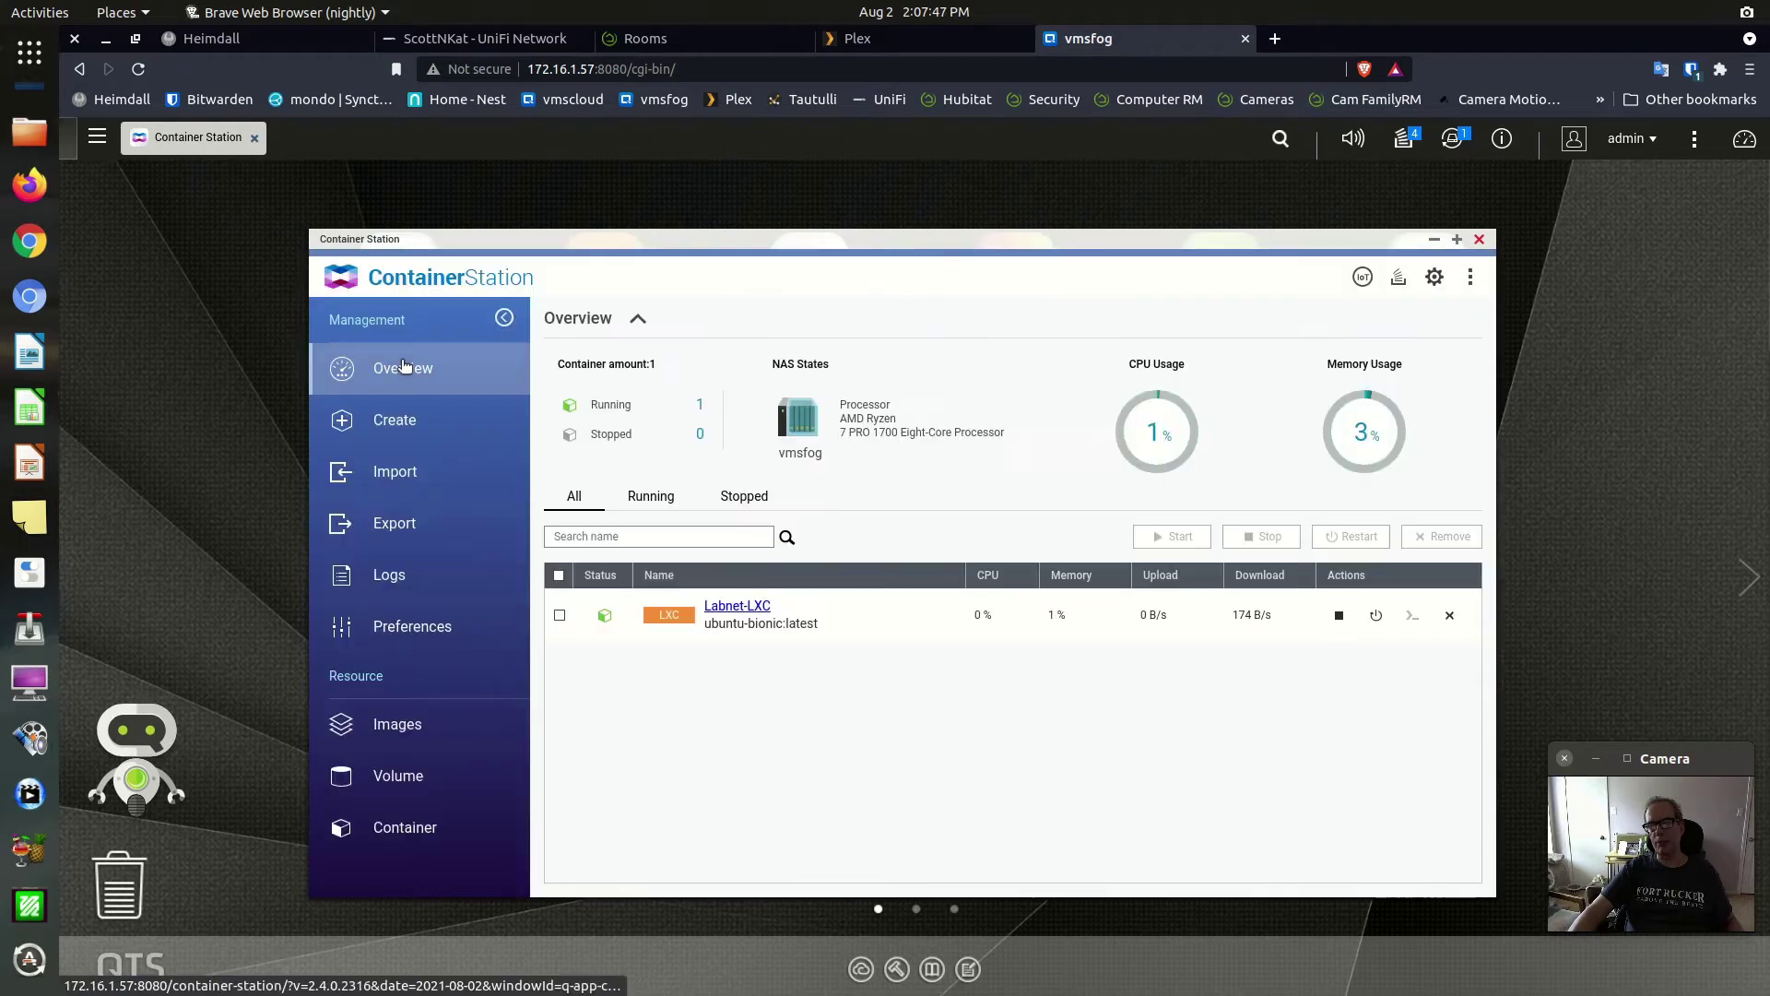
pyautogui.click(736, 607)
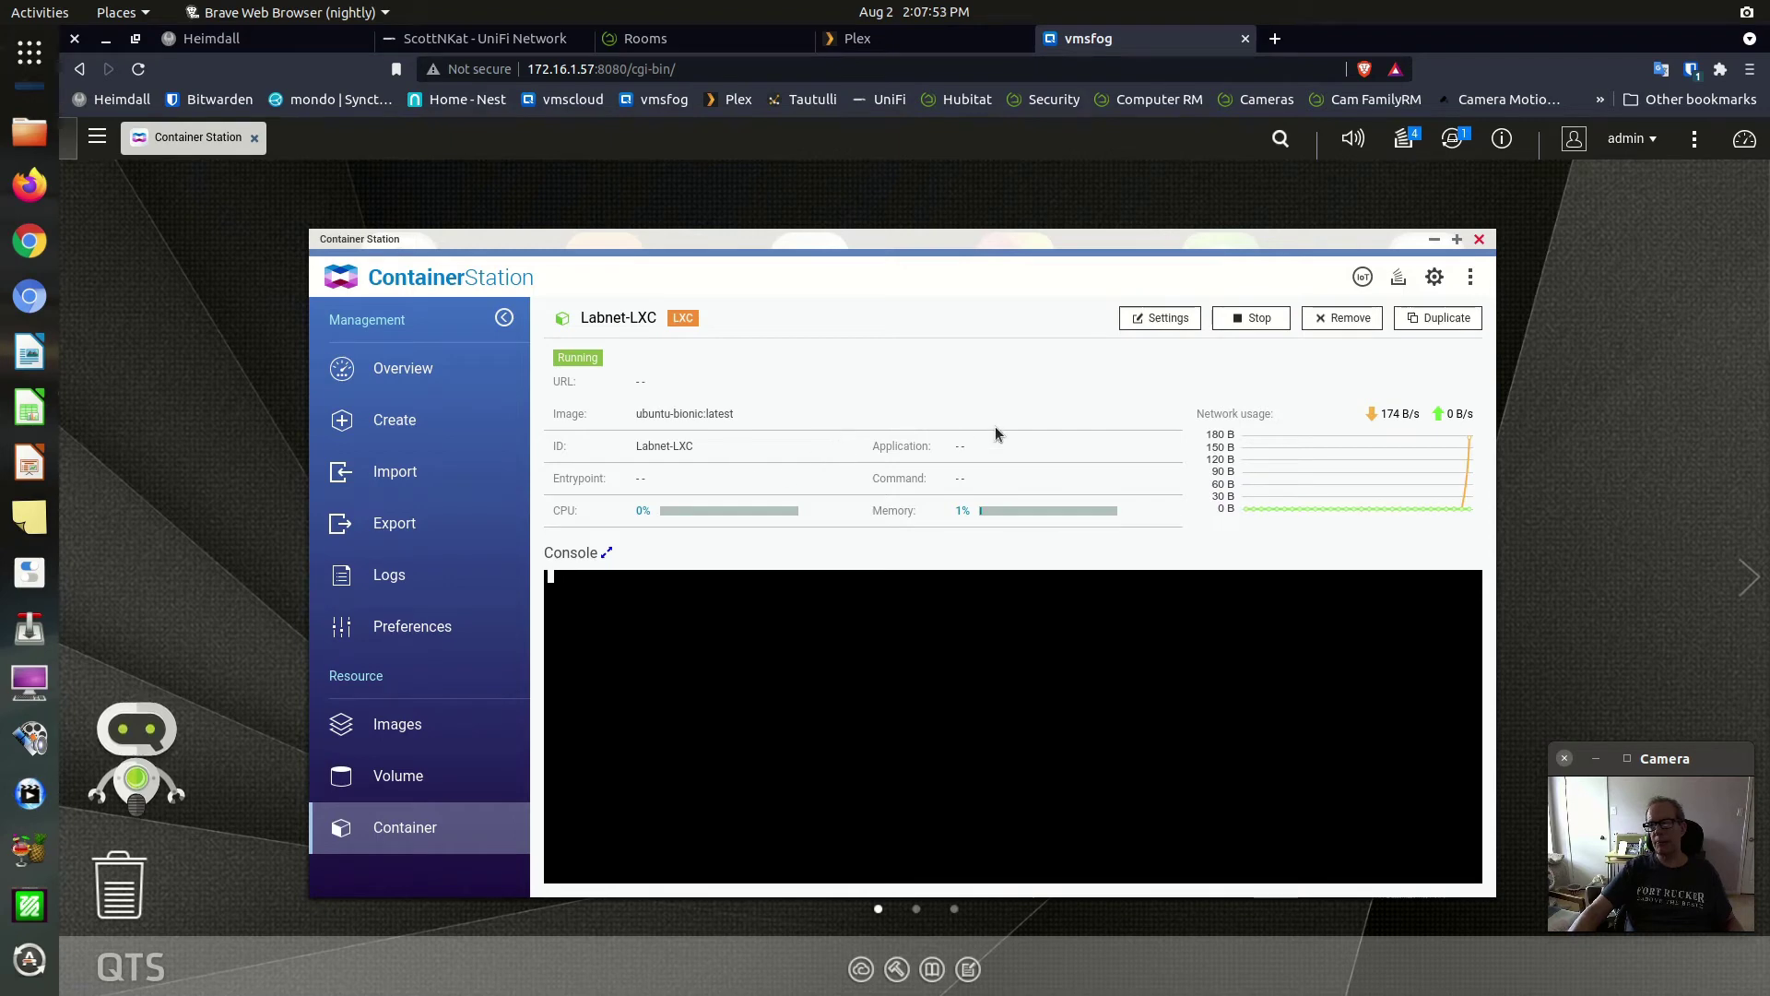
pyautogui.click(1159, 323)
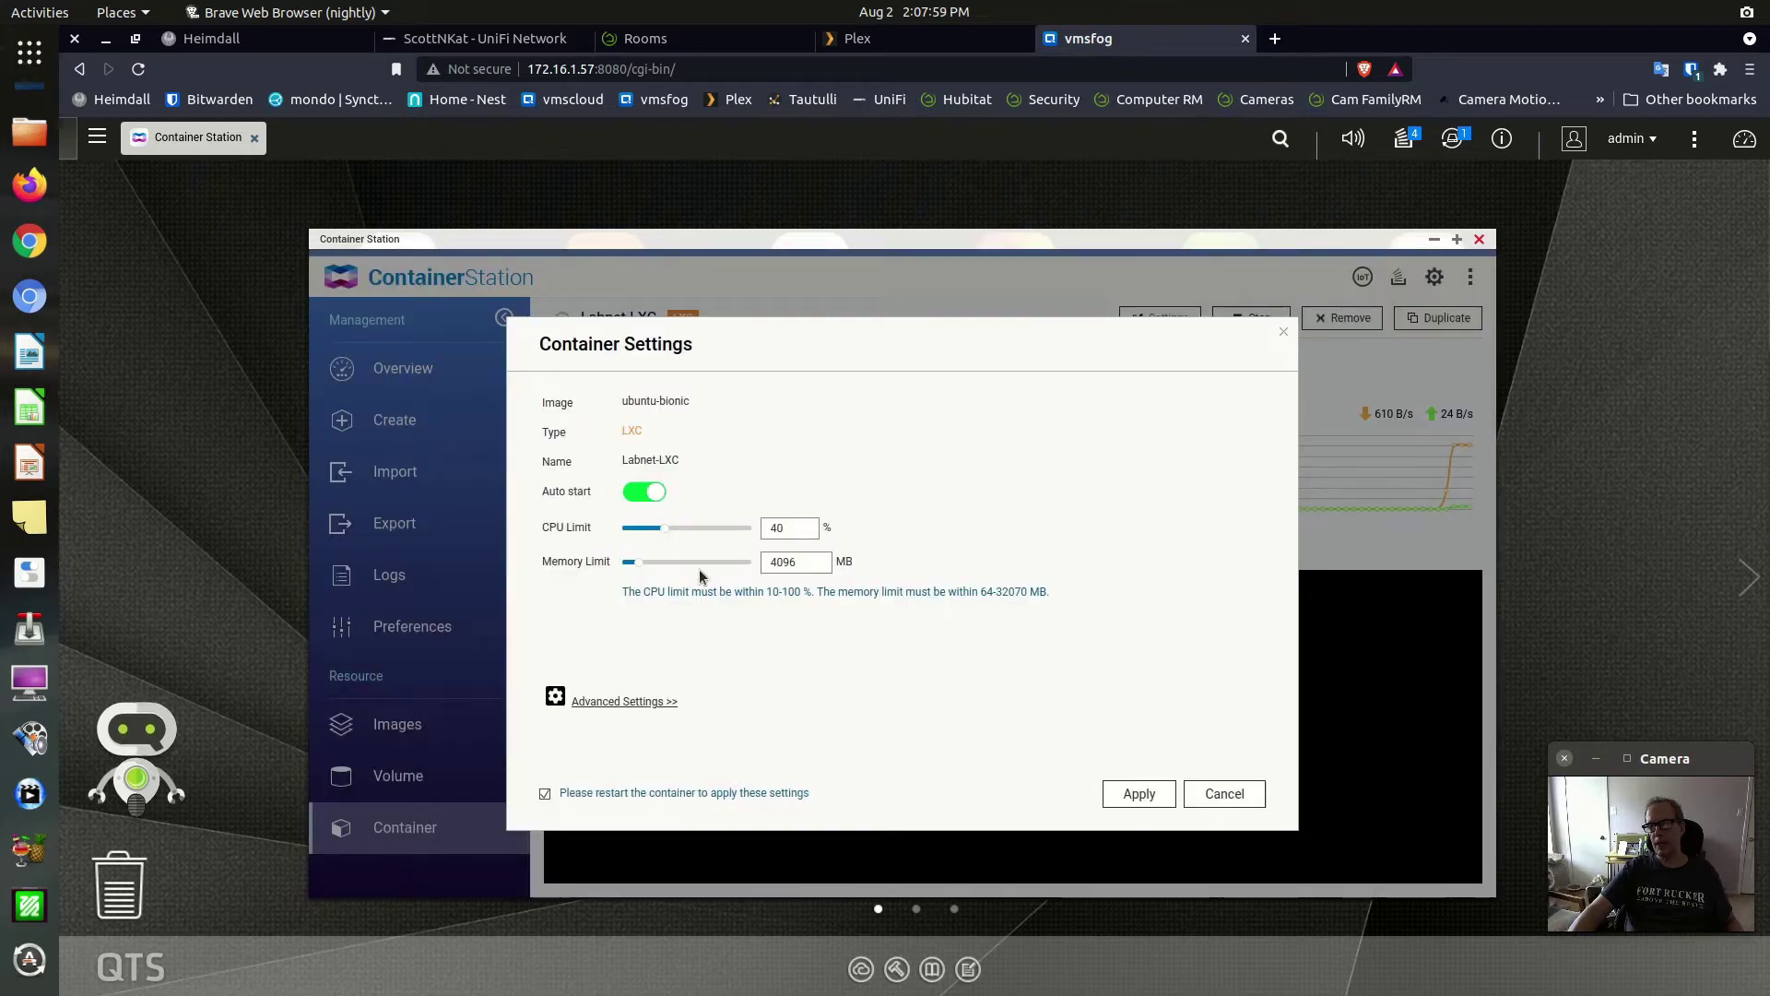
pyautogui.click(629, 699)
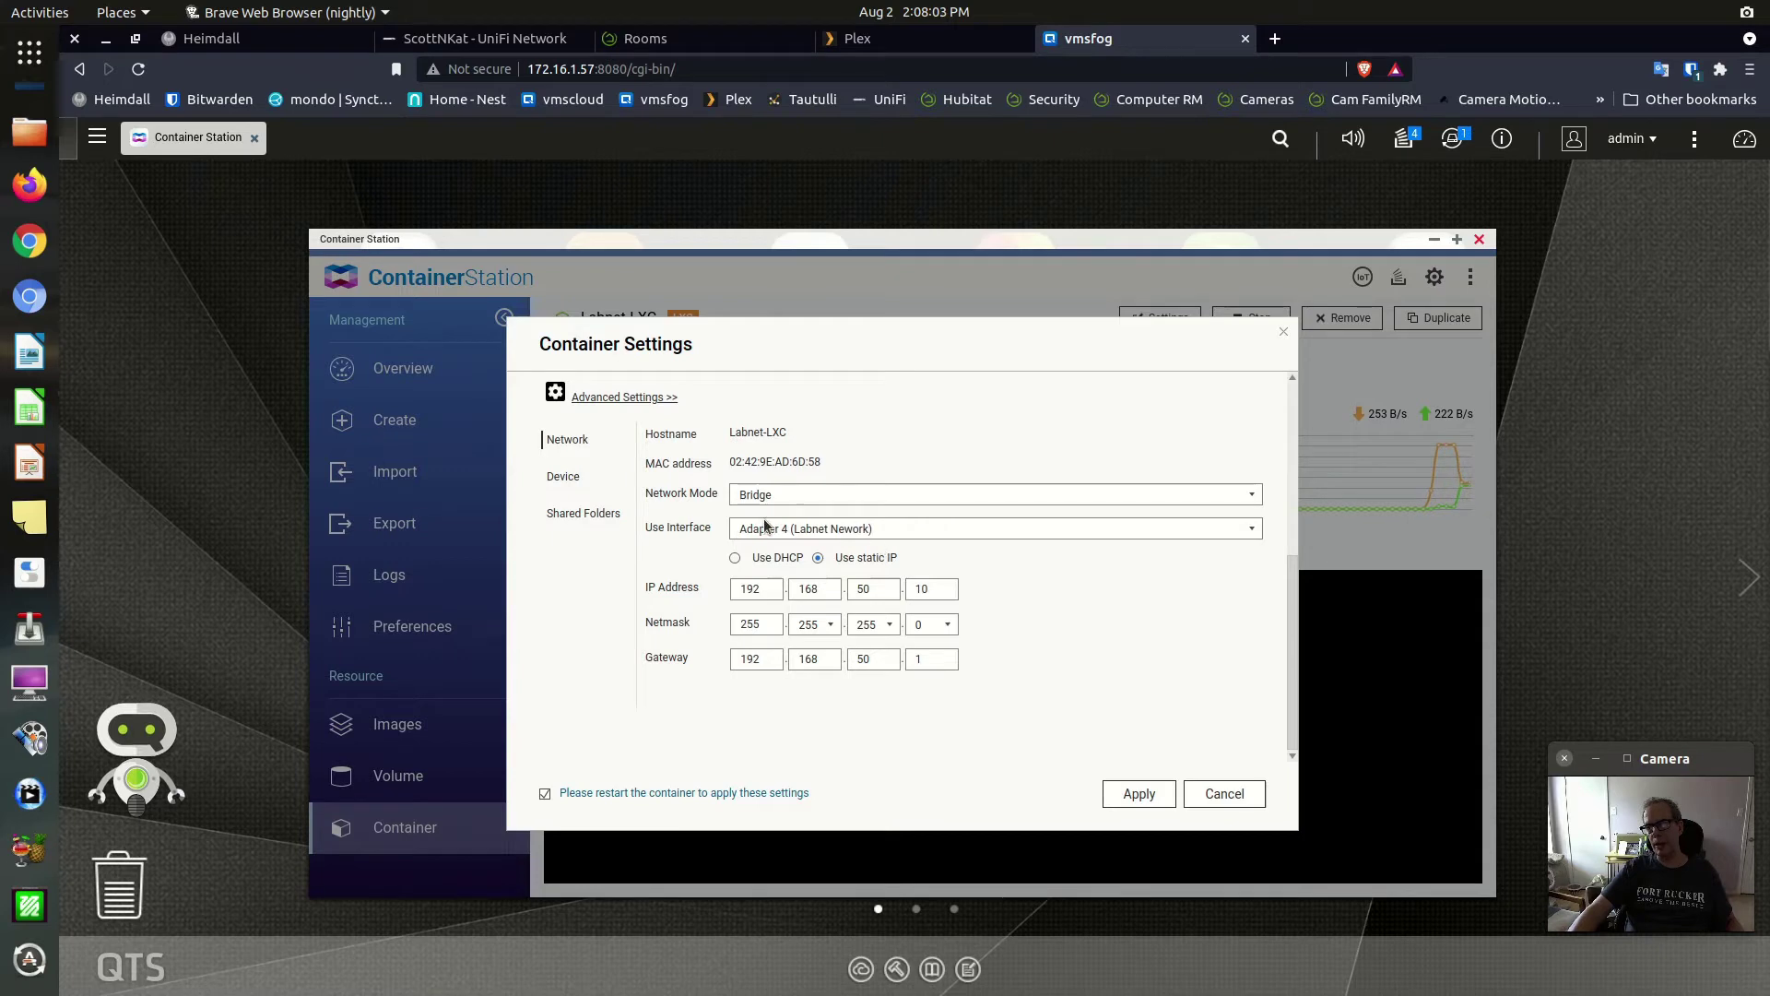
pyautogui.click(1253, 529)
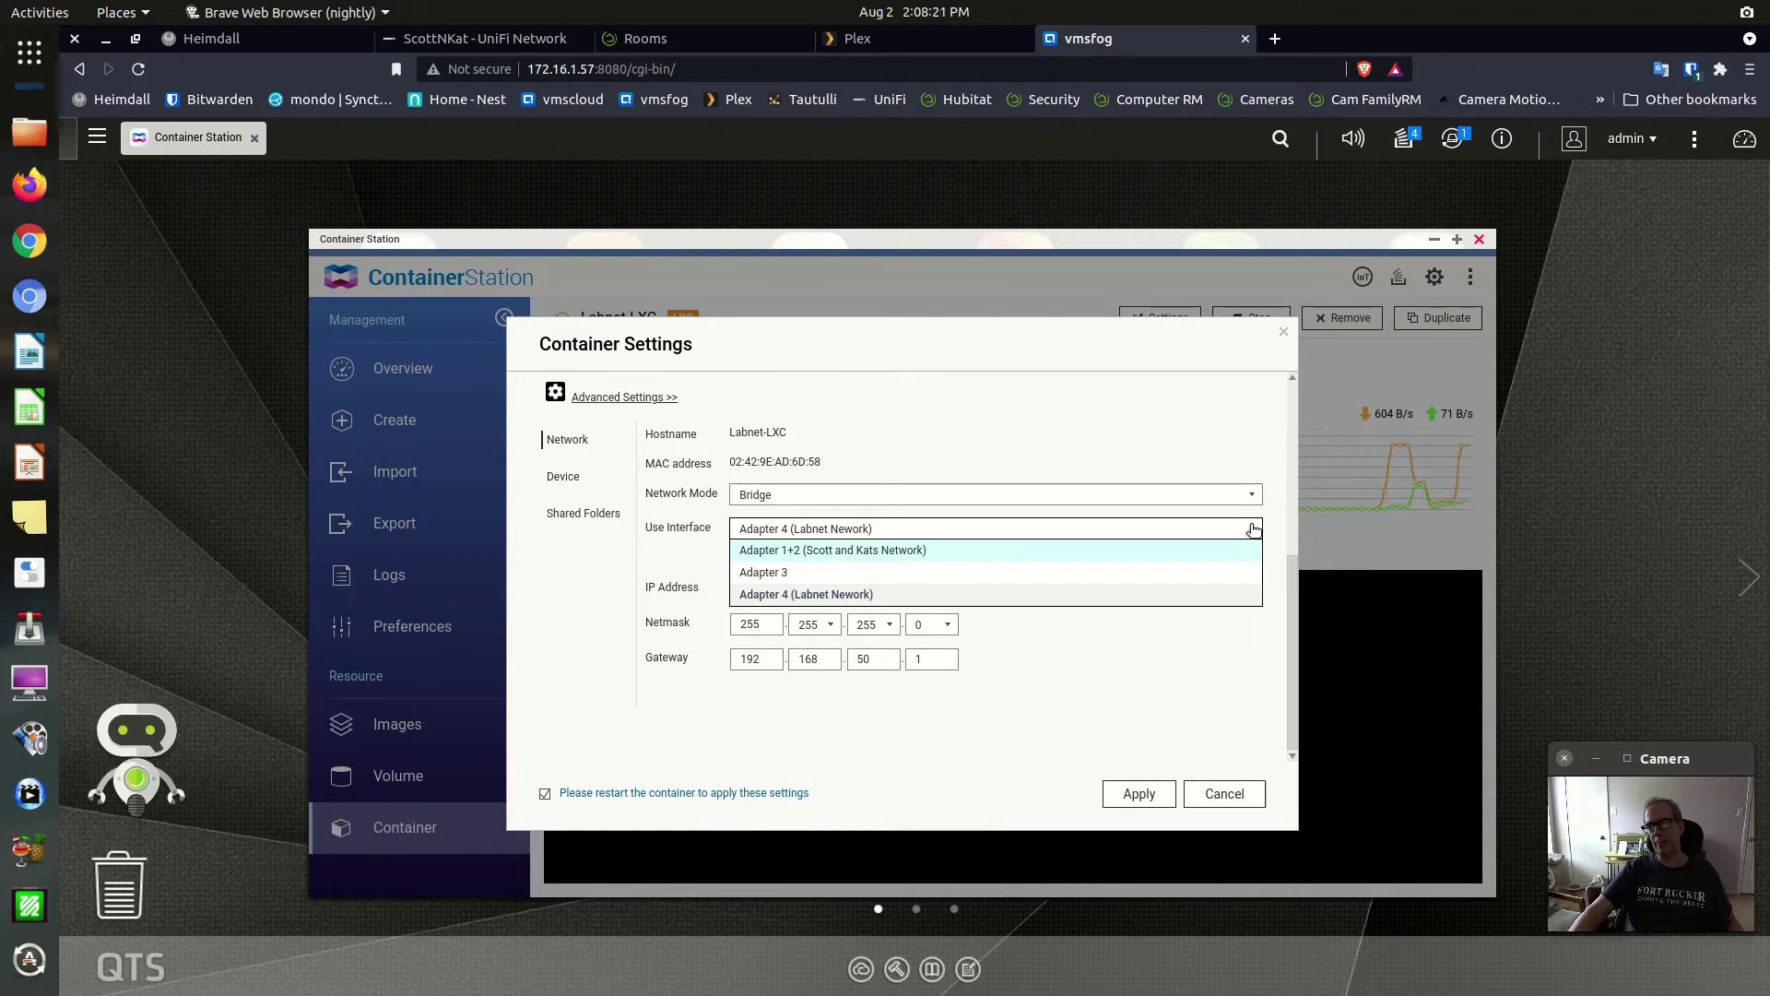
pyautogui.click(1081, 466)
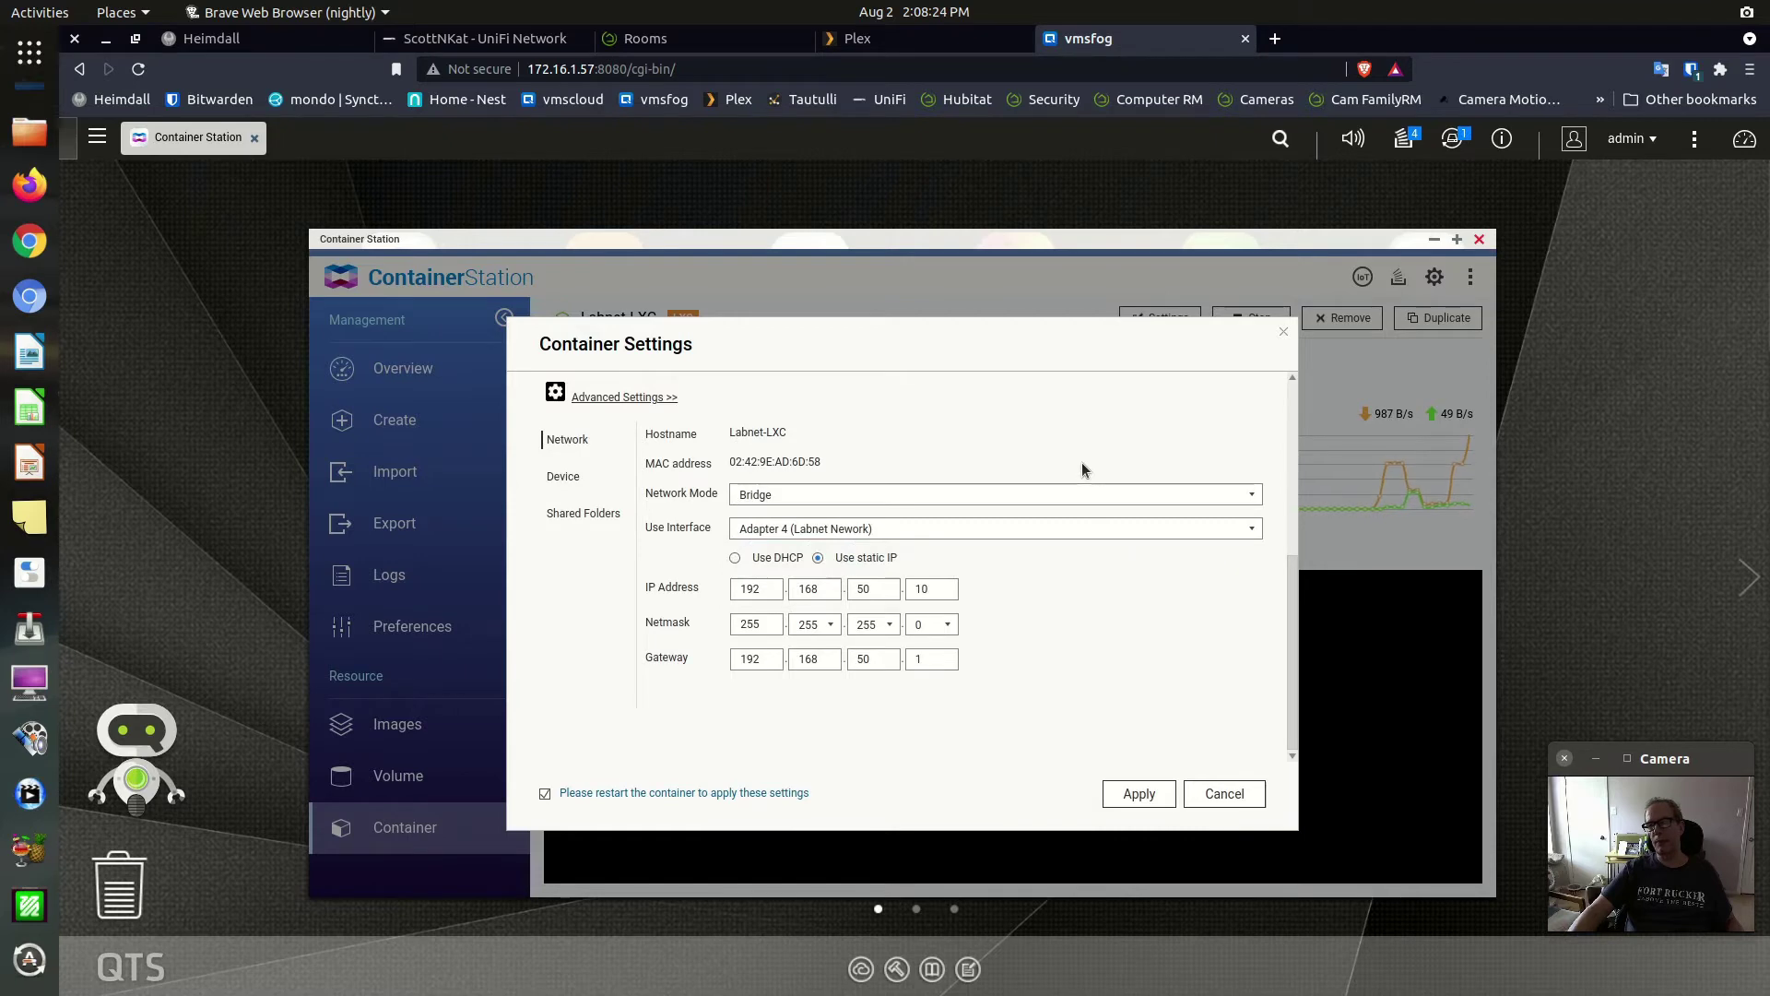
pyautogui.click(1213, 793)
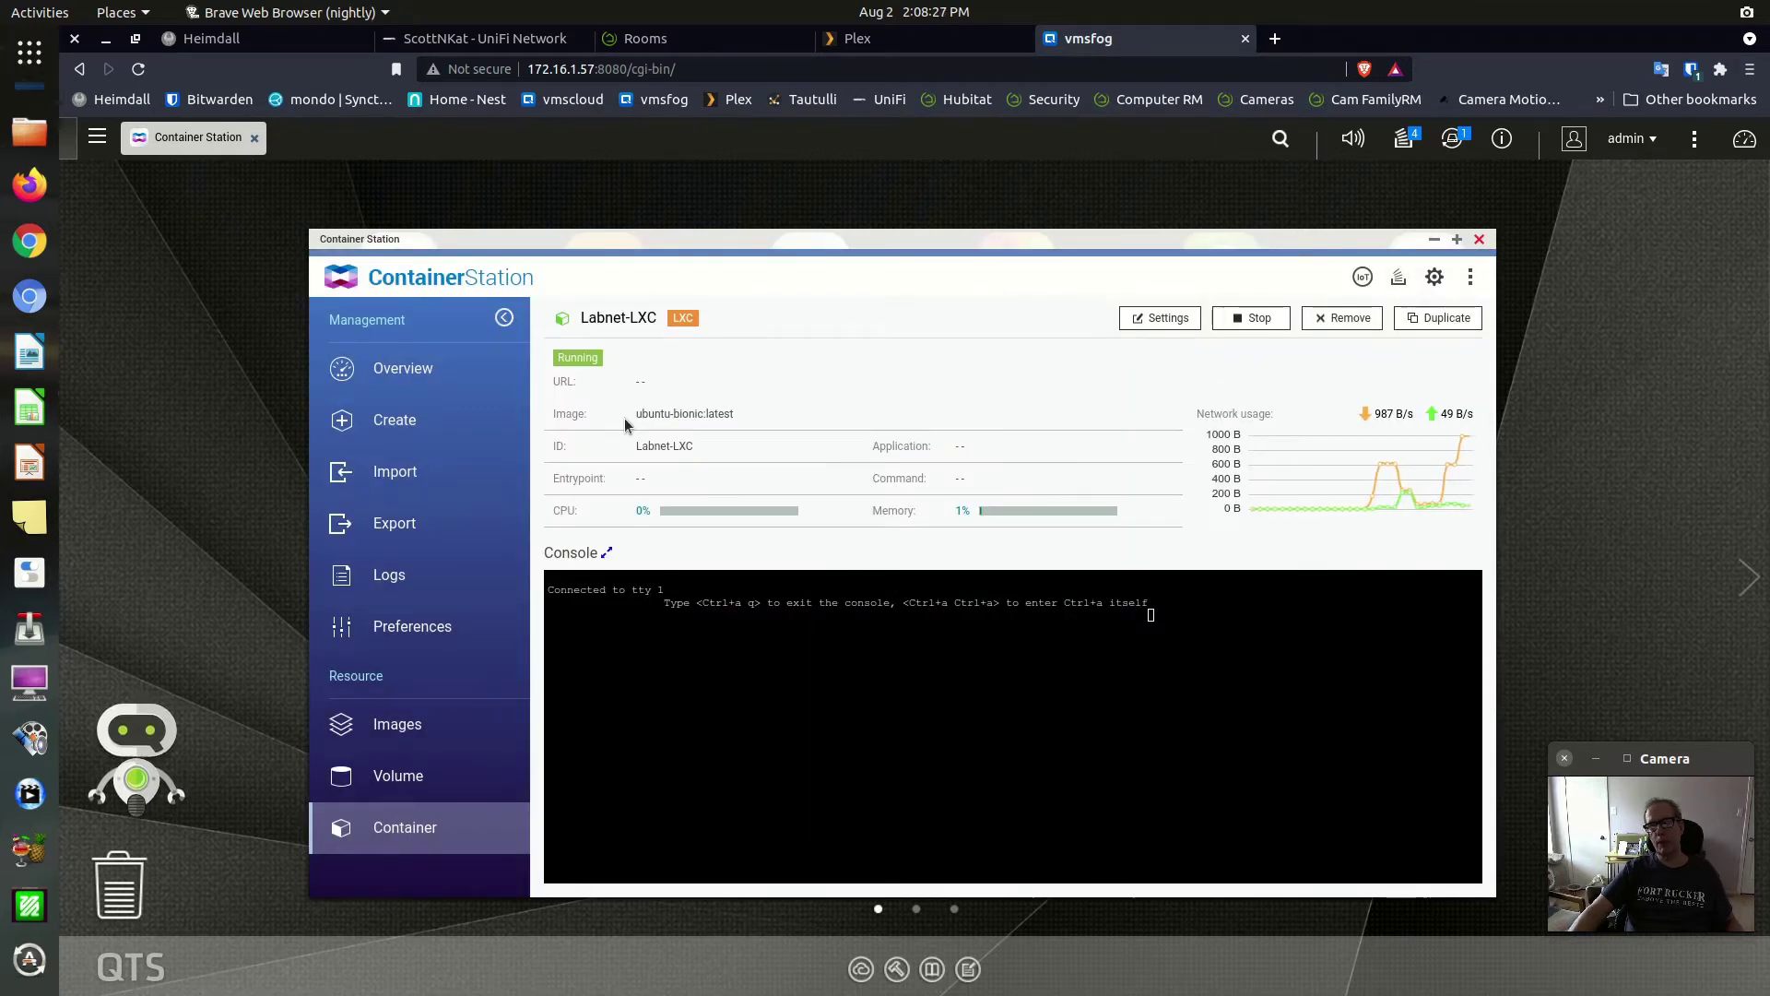
# Step: Review the adapter and VLAN list in Network & Virtual Switch in a maximized window, closing it when done
pyautogui.click(96, 134)
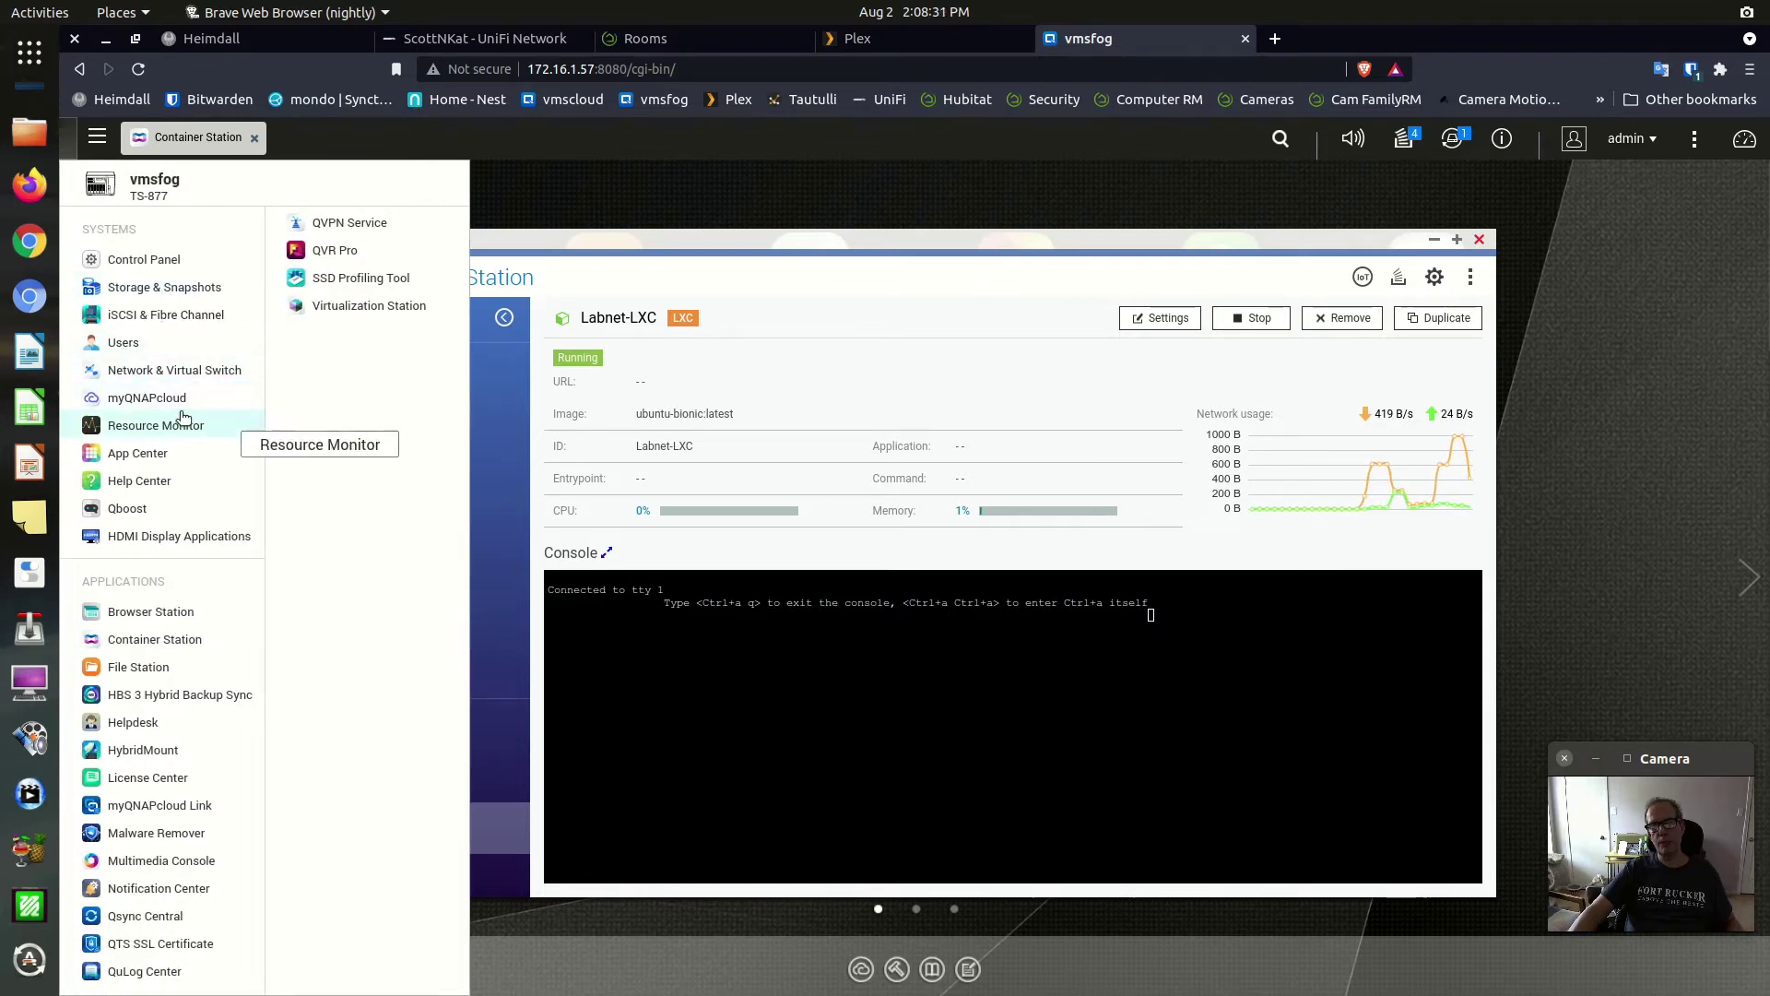
pyautogui.click(172, 369)
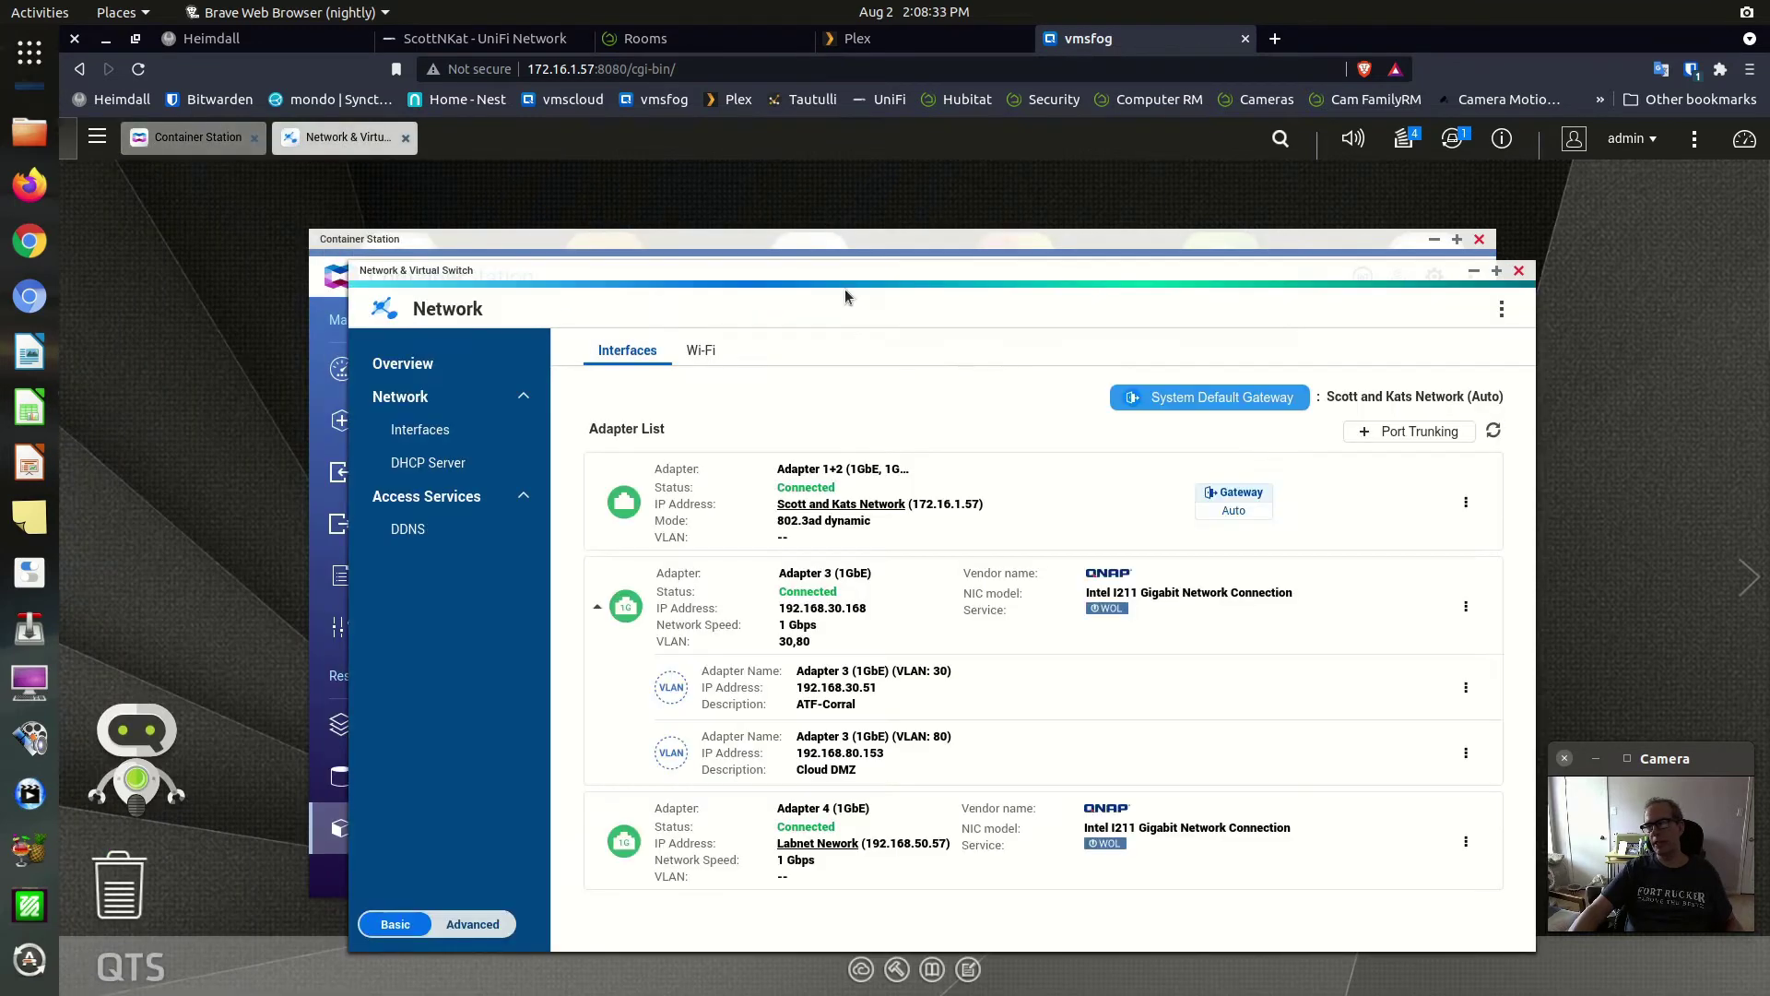
pyautogui.click(1503, 273)
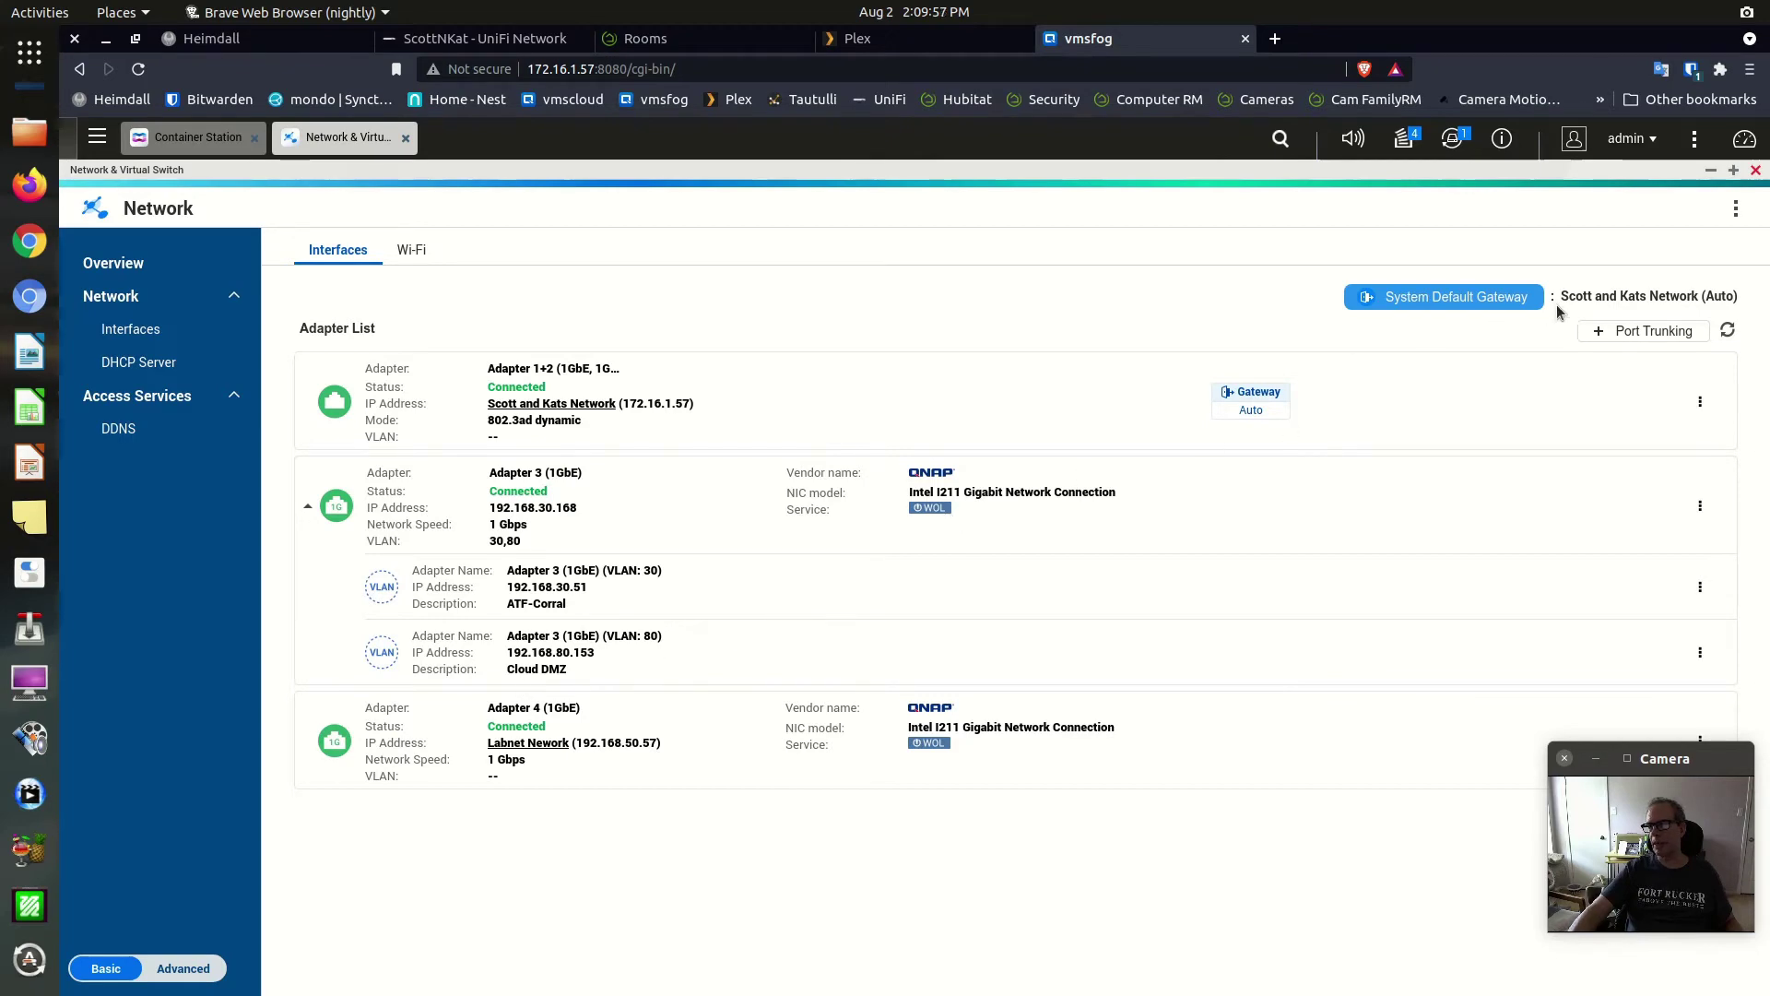
pyautogui.click(1755, 170)
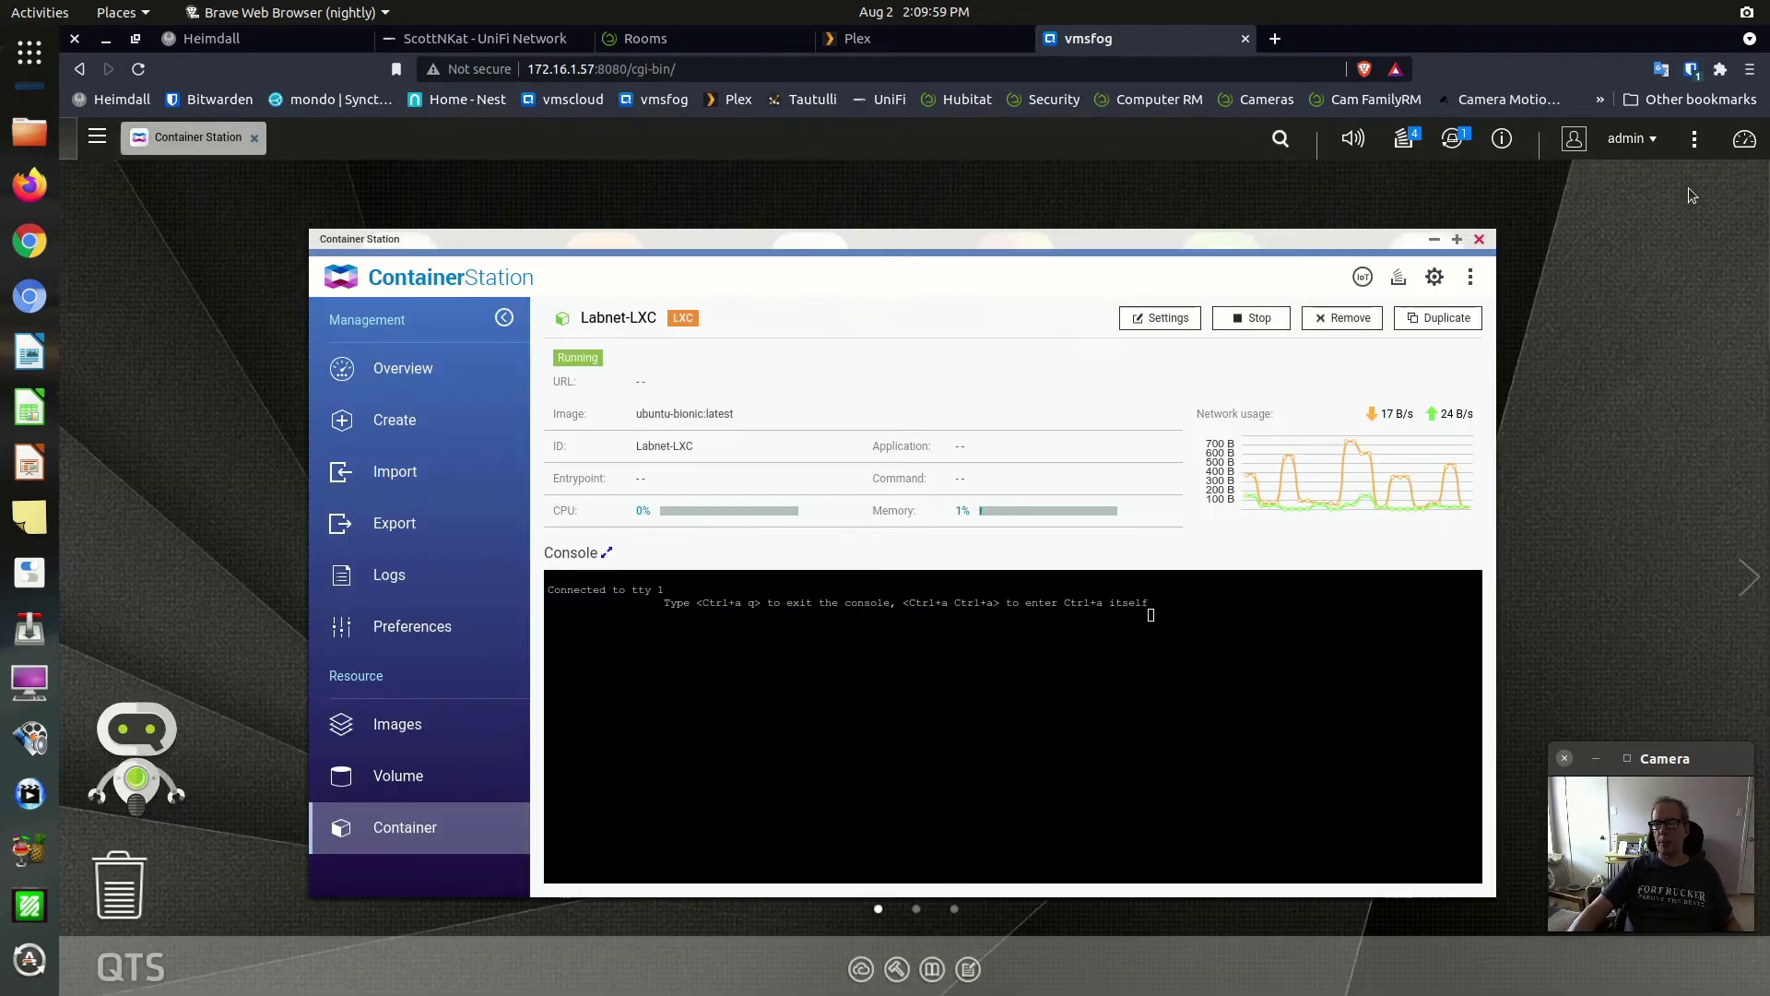
# Step: Try Adapter 3 as the bridge interface in the Labnet-LXC container's advanced network settings and discard the change
pyautogui.click(1165, 319)
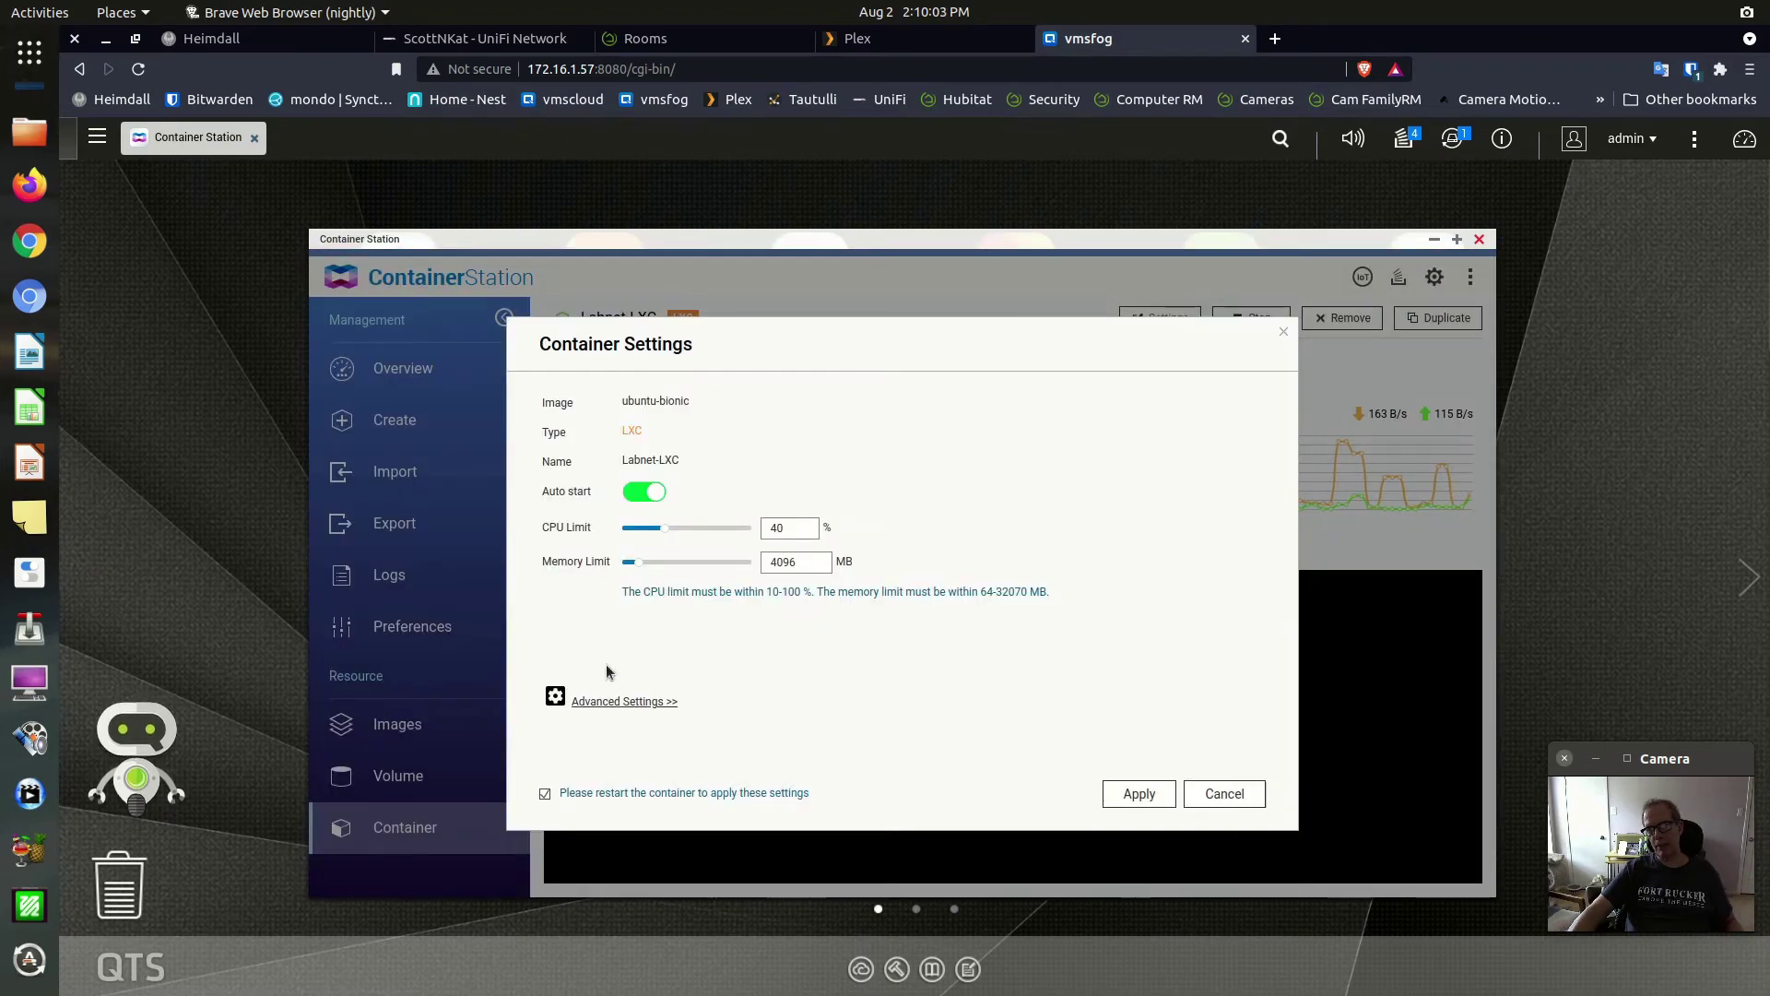
pyautogui.click(601, 701)
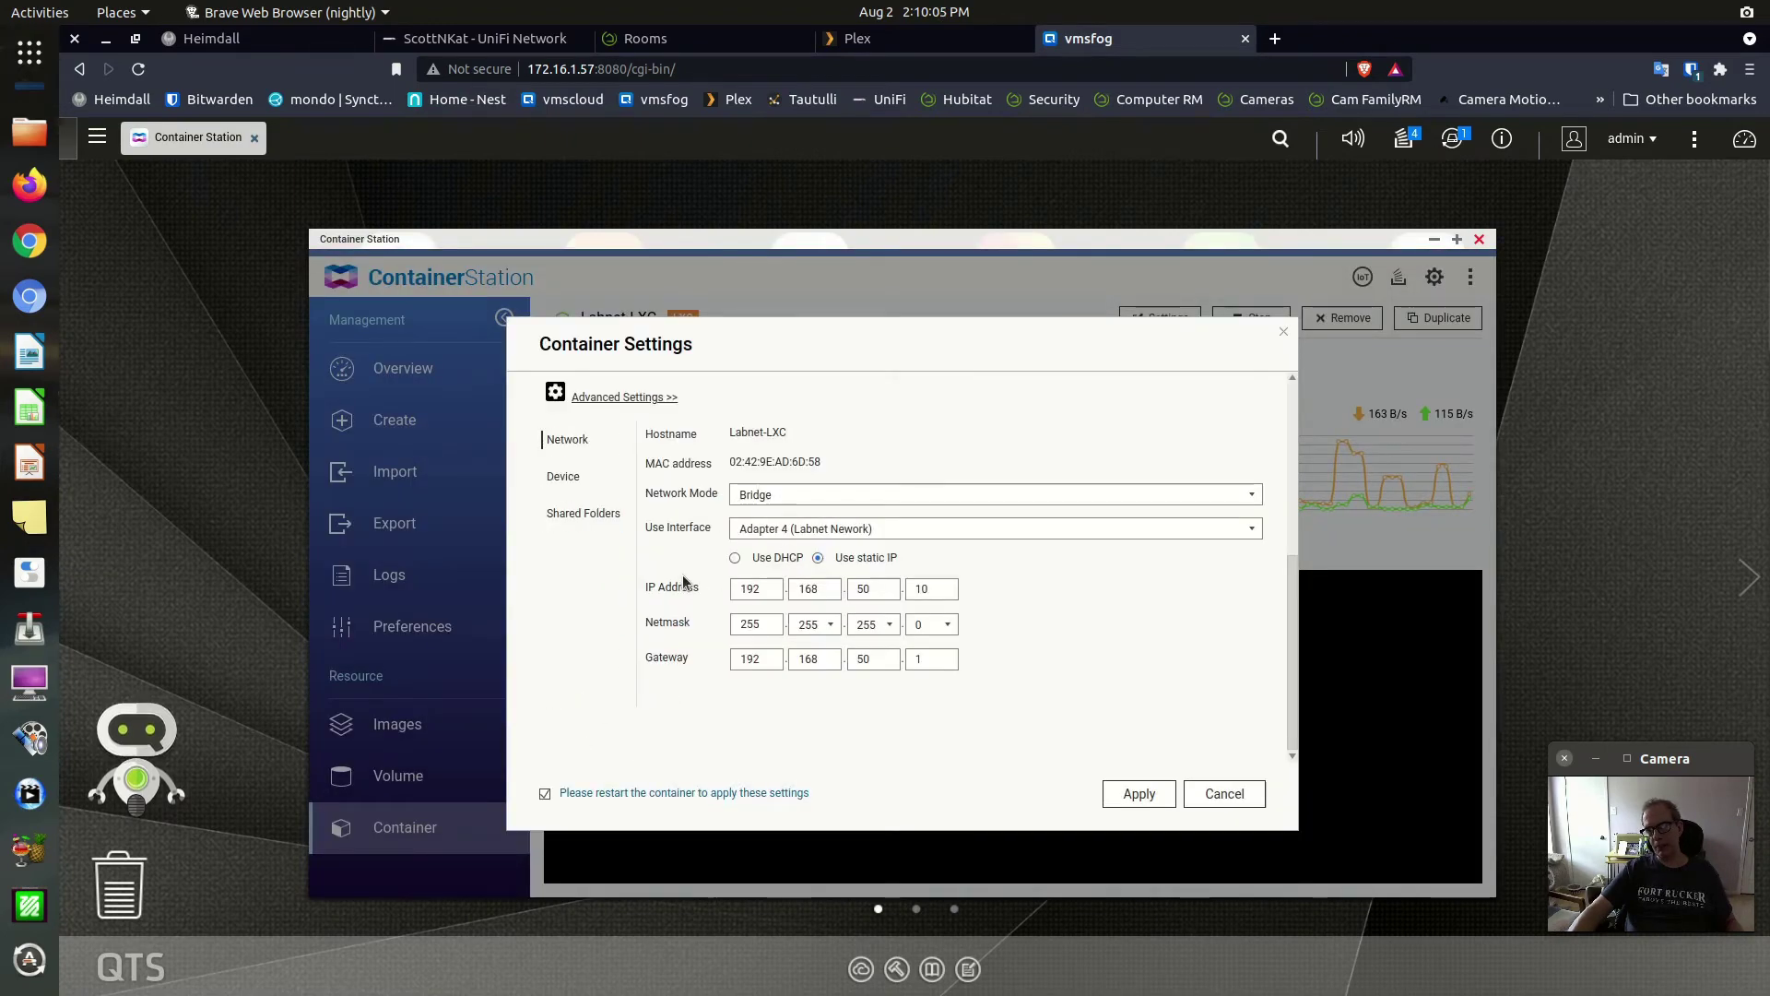
pyautogui.click(1254, 529)
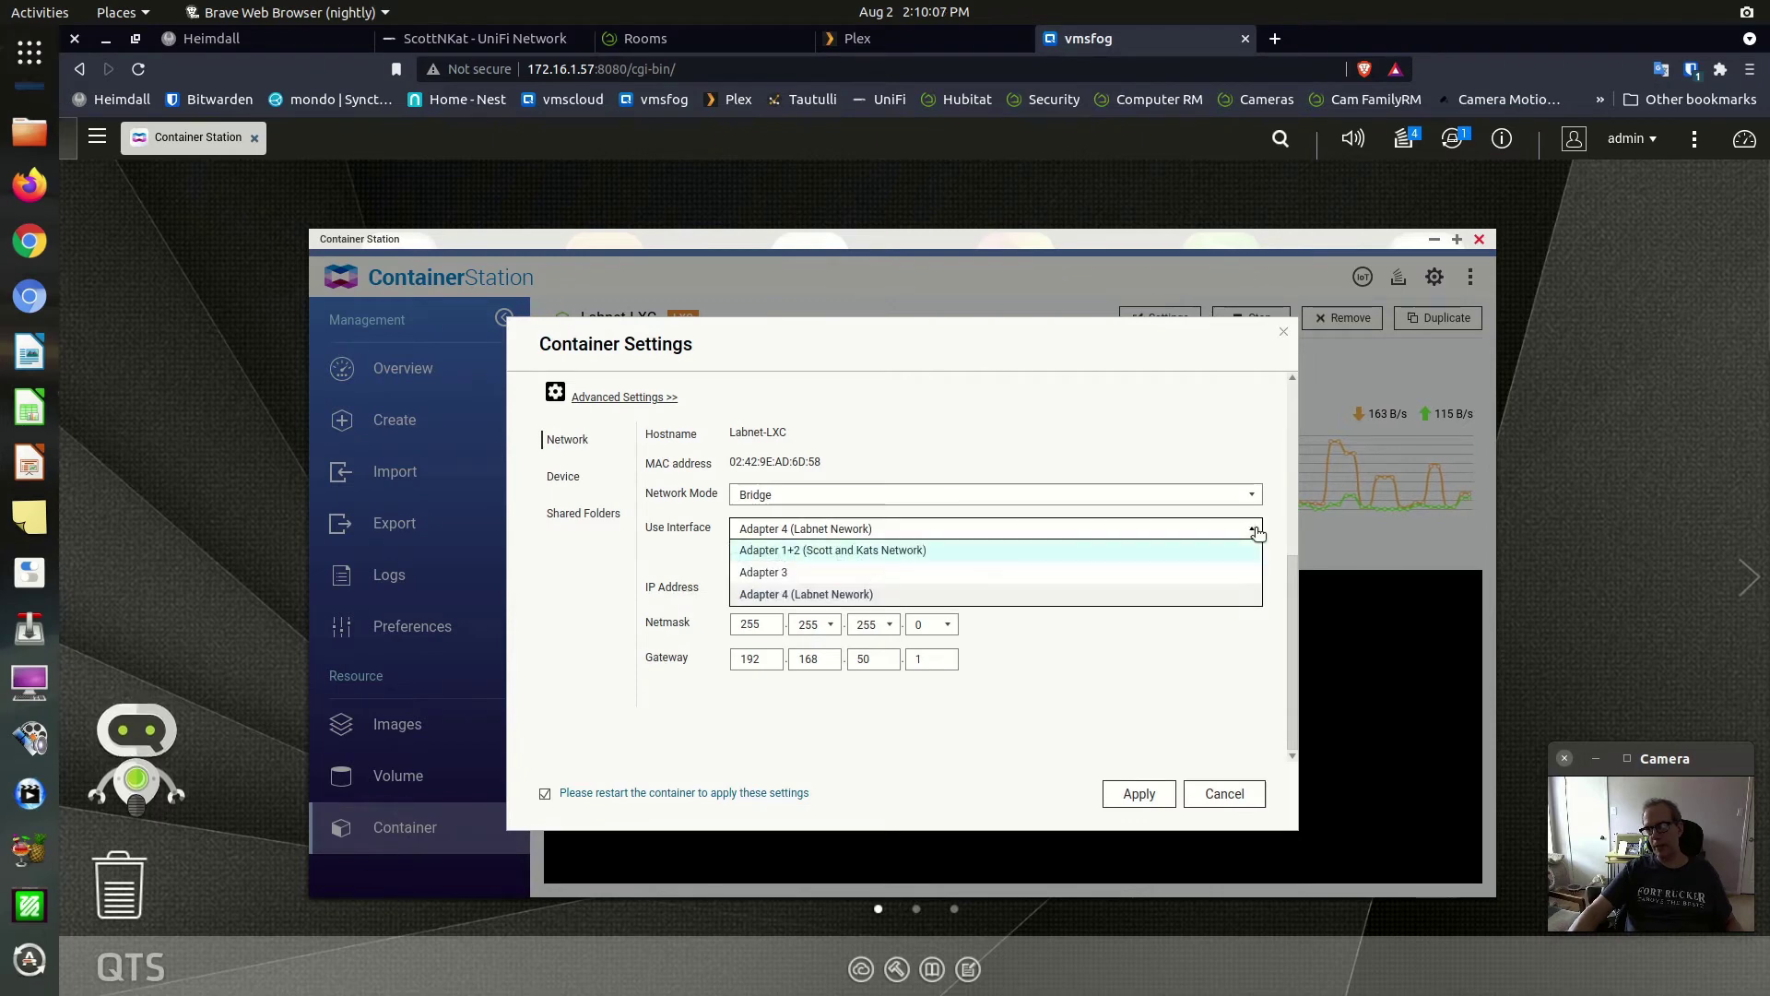
pyautogui.click(931, 572)
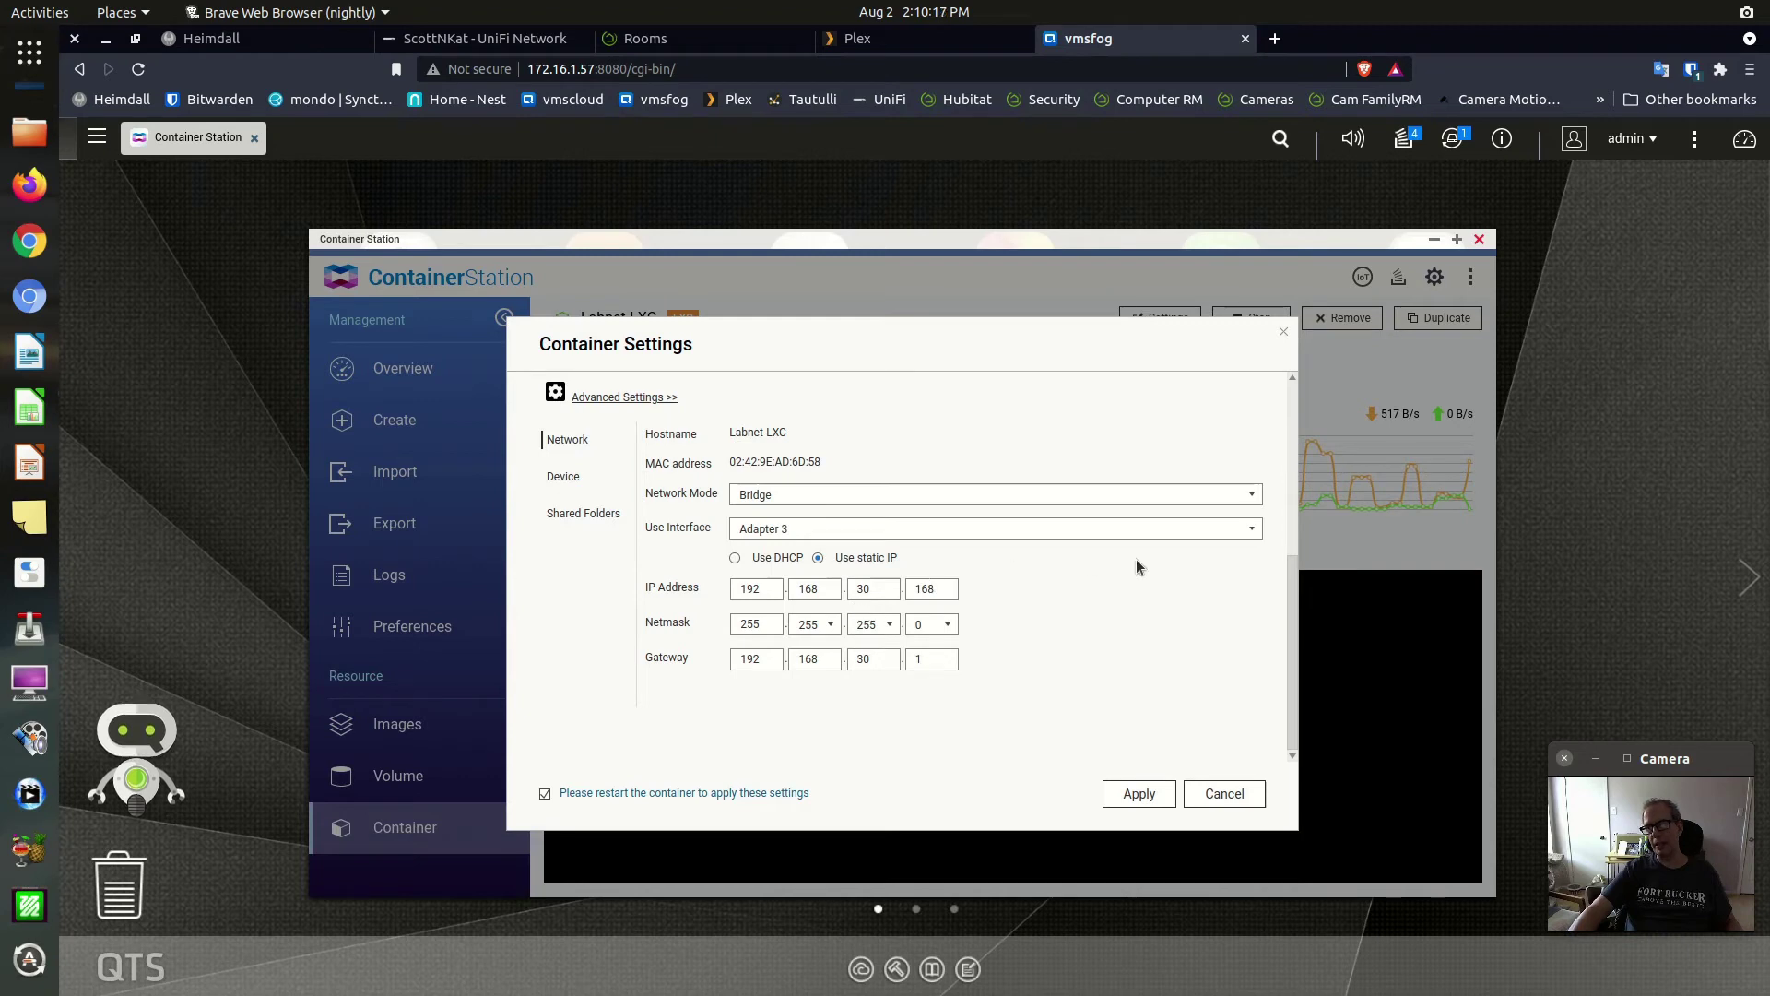
pyautogui.click(1254, 529)
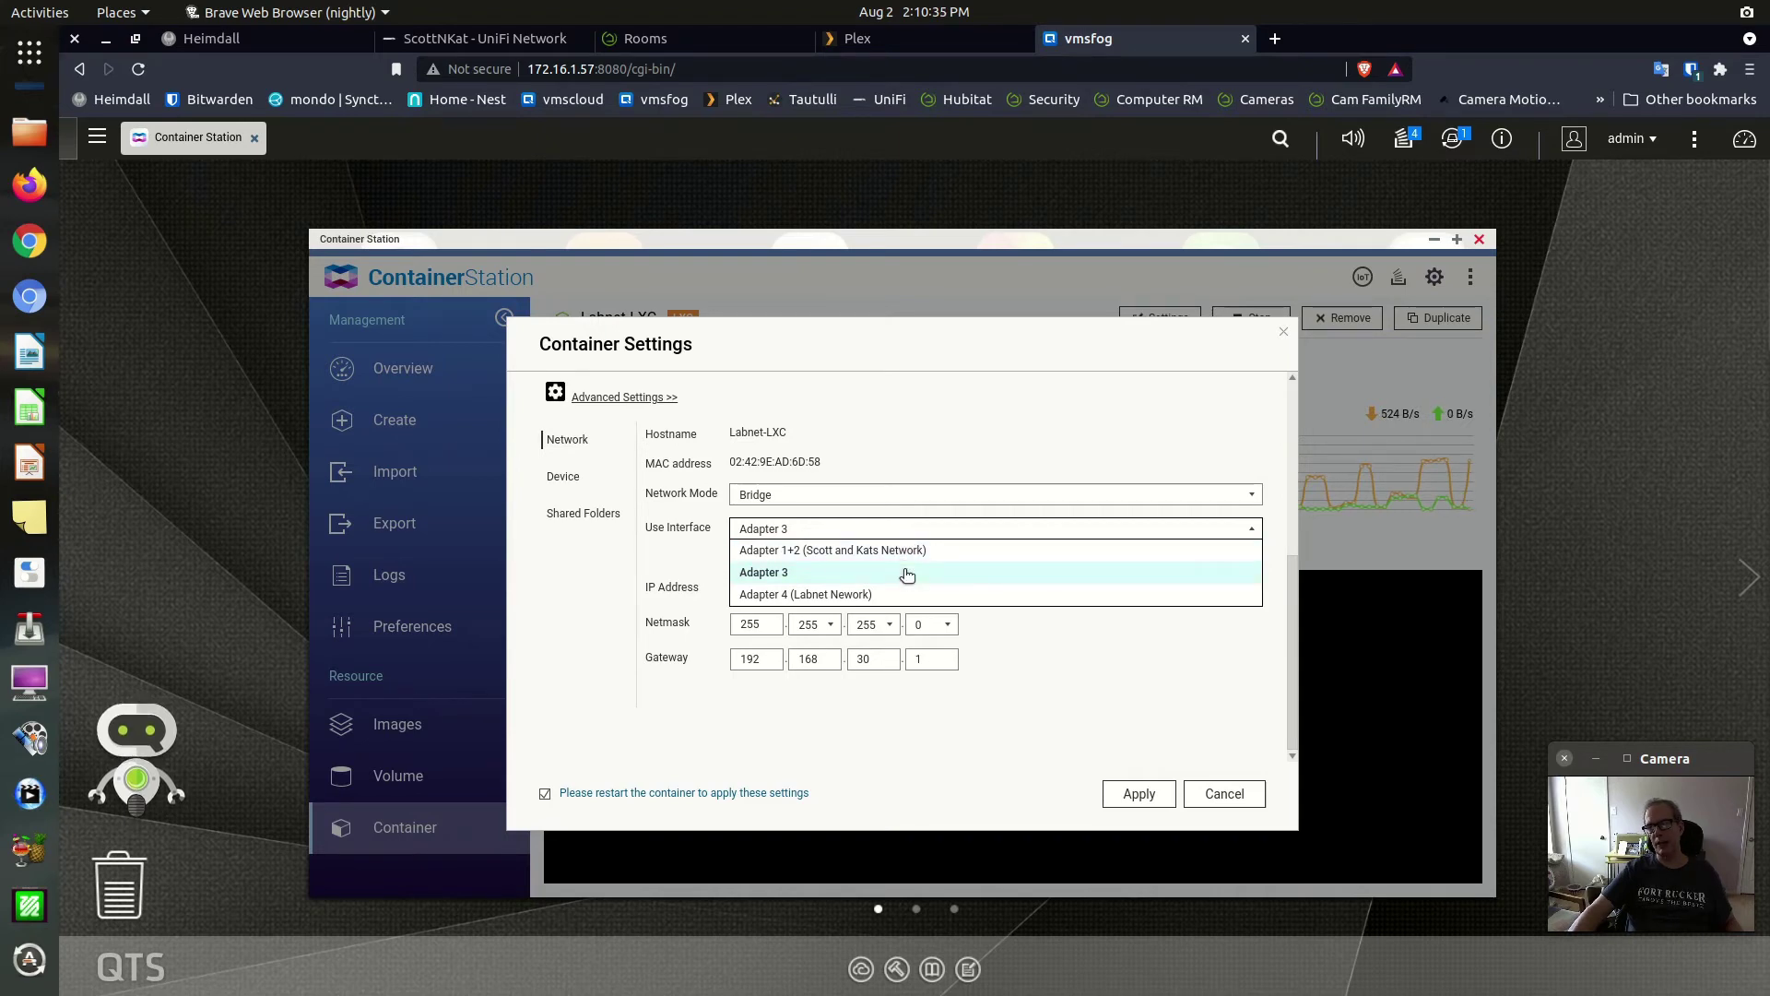
pyautogui.click(1219, 798)
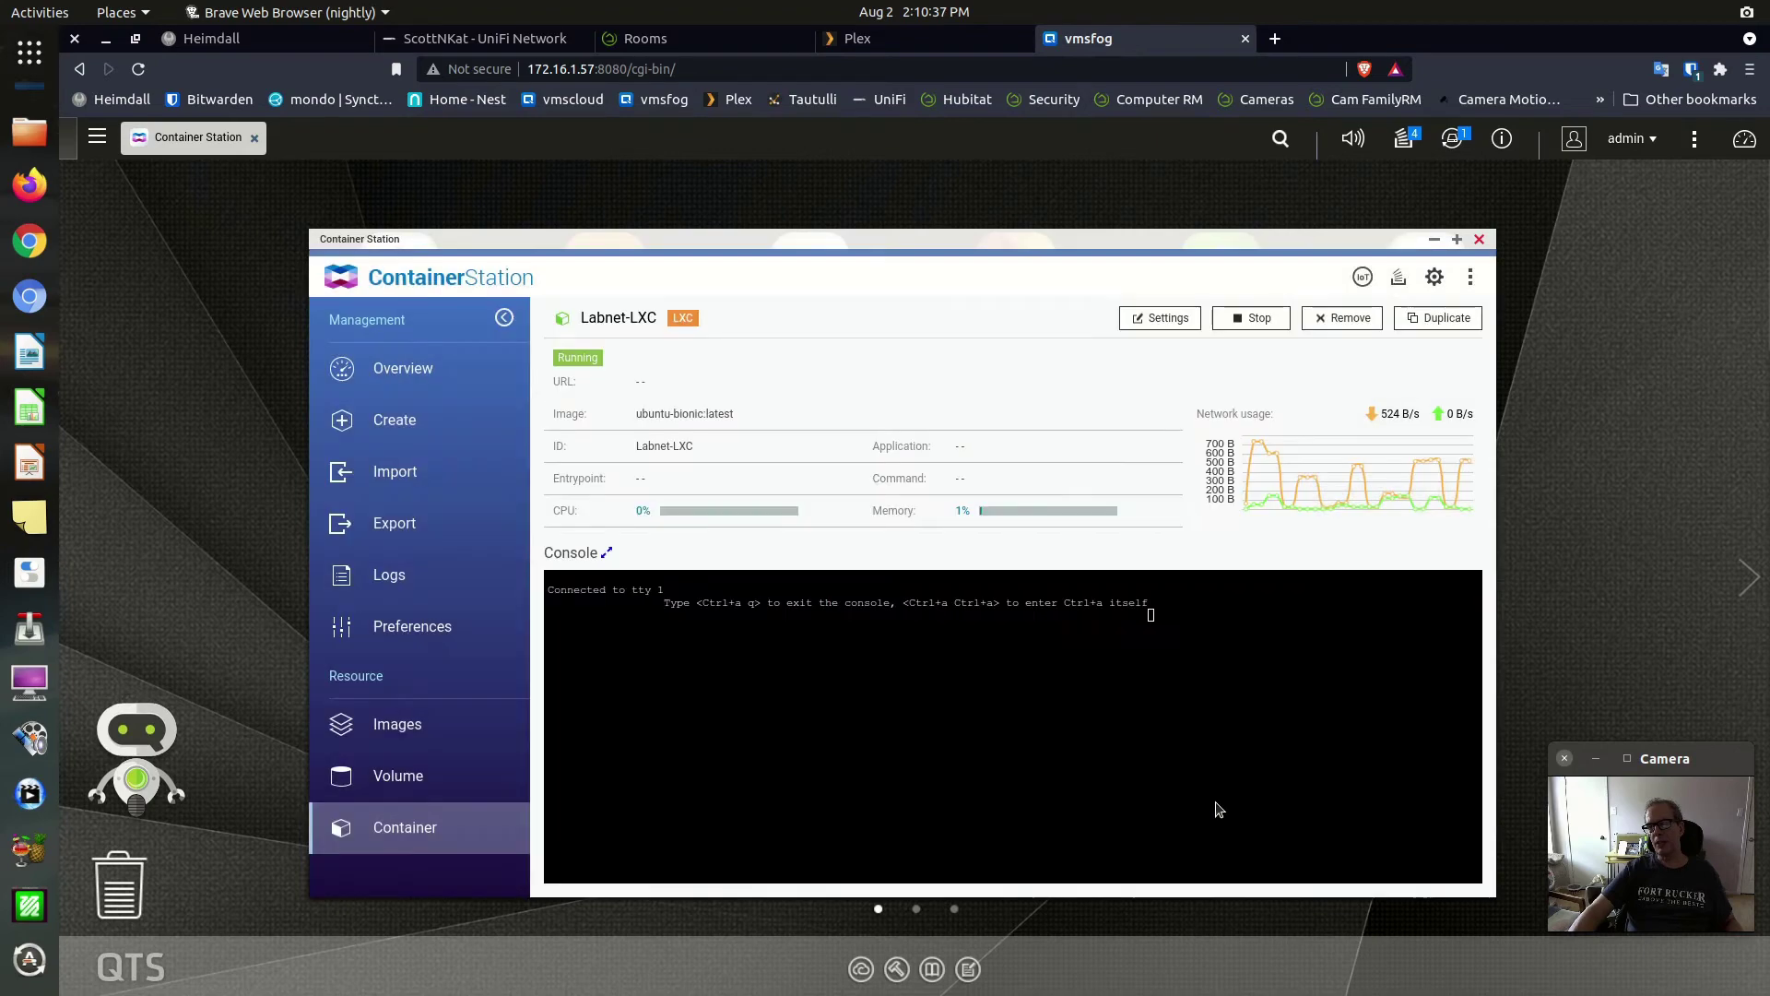
# Step: Close Container Station and open Virtualization Station
pyautogui.click(1480, 240)
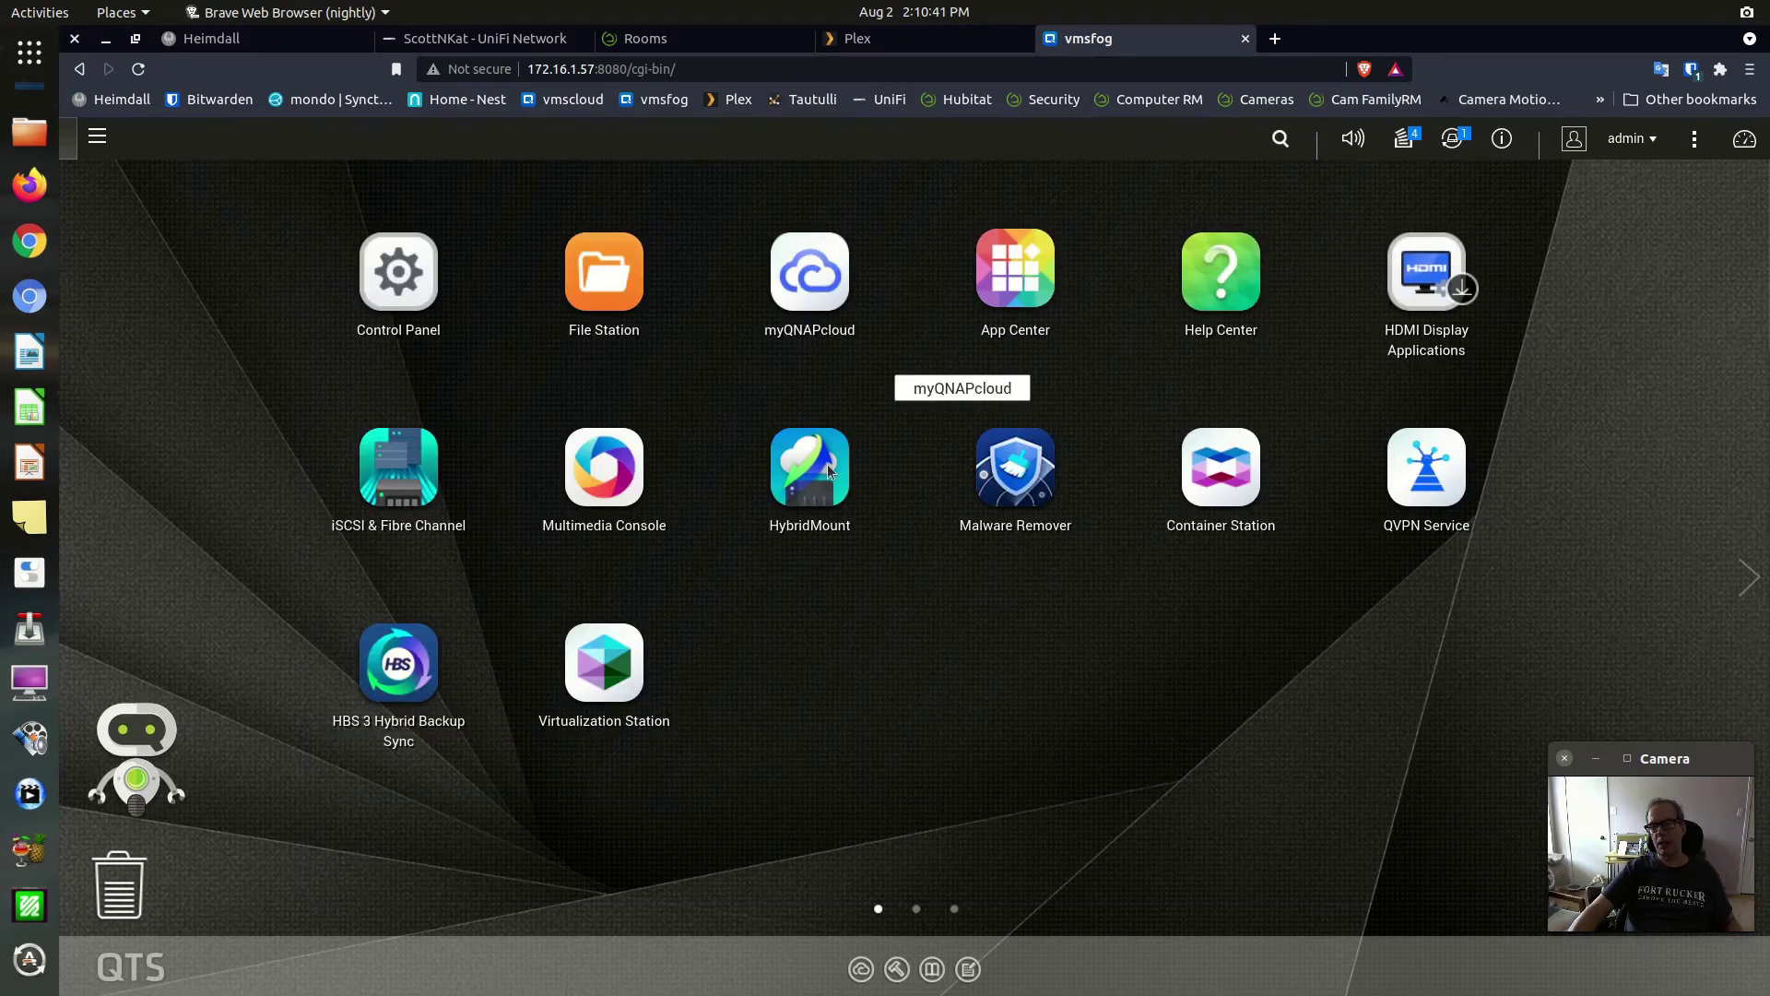
pyautogui.click(606, 650)
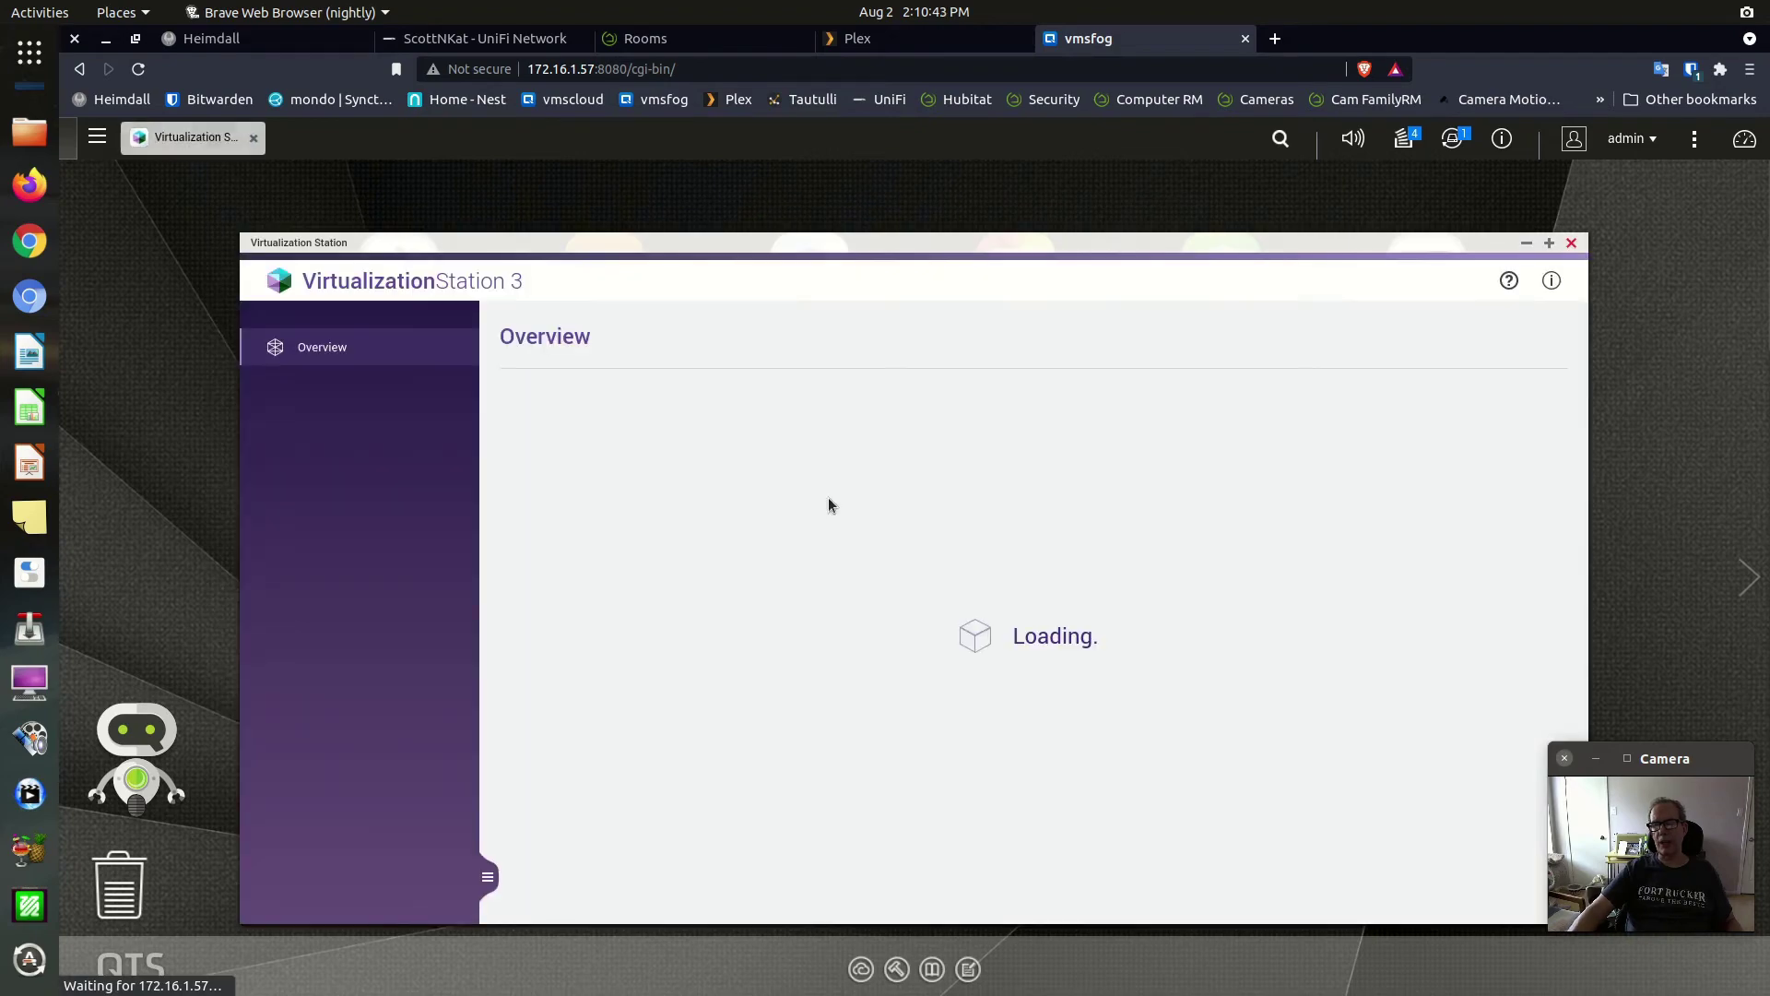
# Step: Review the virtual switches available to Adapter 1 in the Wireguard virtual machine's network settings, leaving the selection as it is
pyautogui.moveTo(831, 251); pyautogui.dragTo(806, 218)
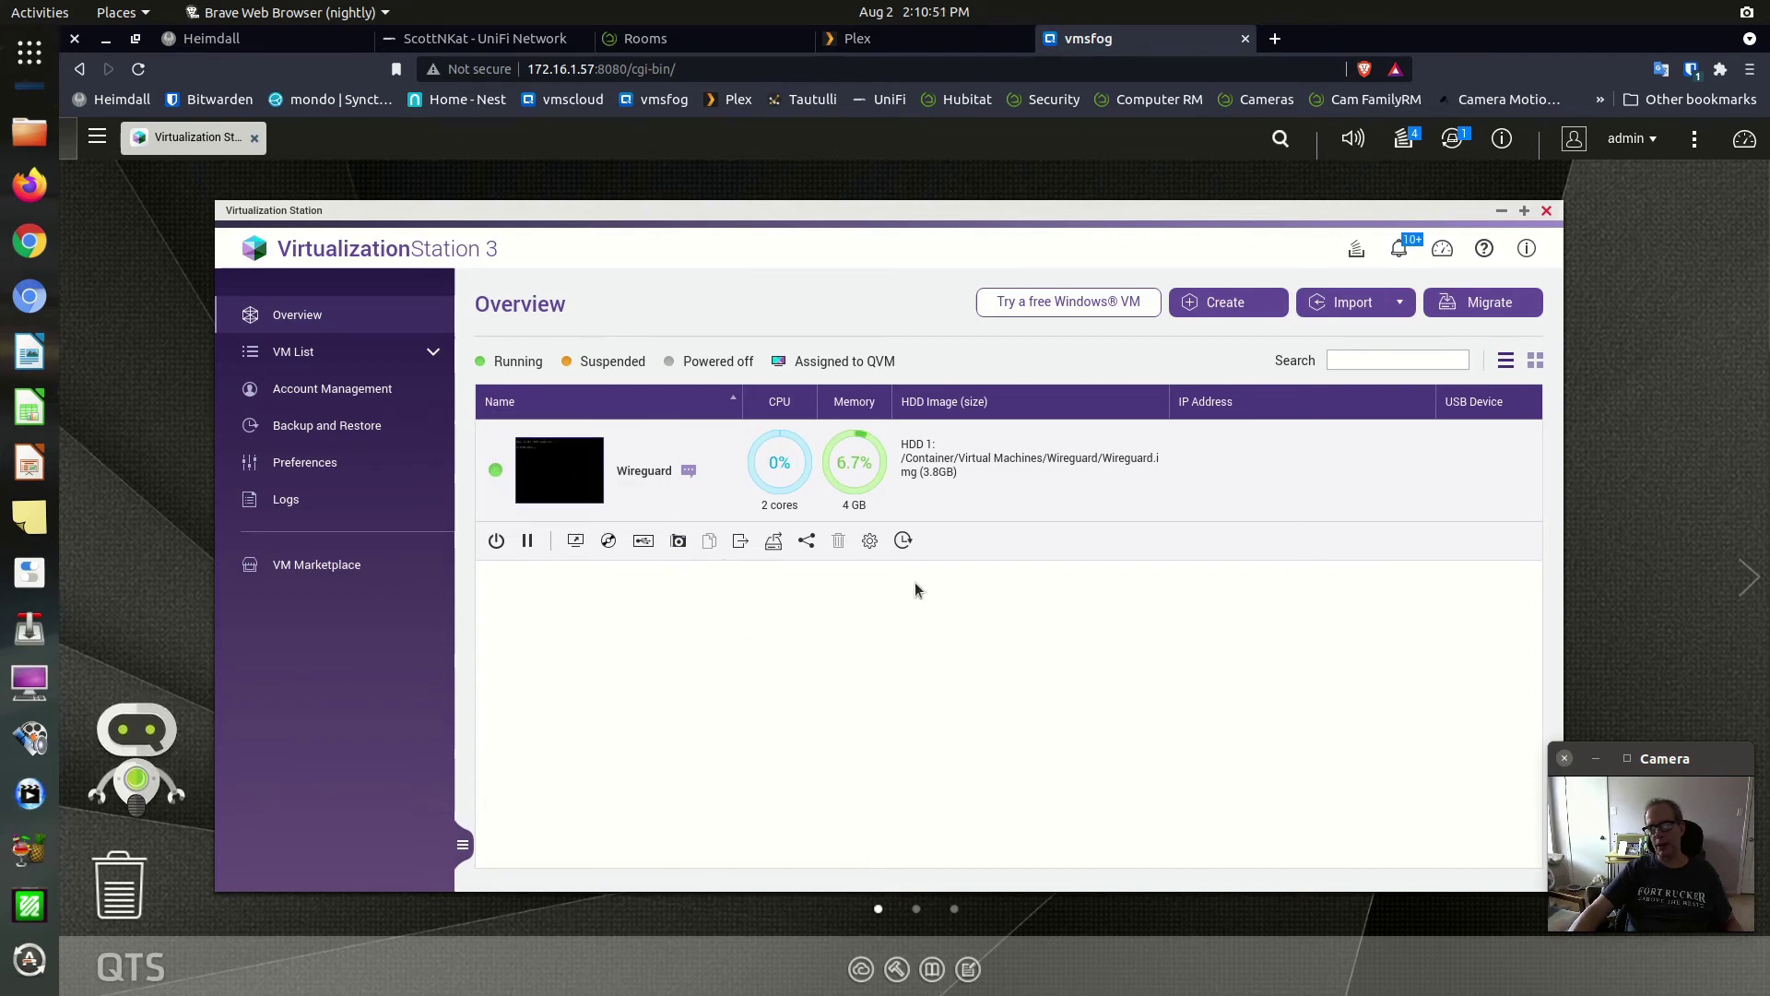
pyautogui.click(869, 544)
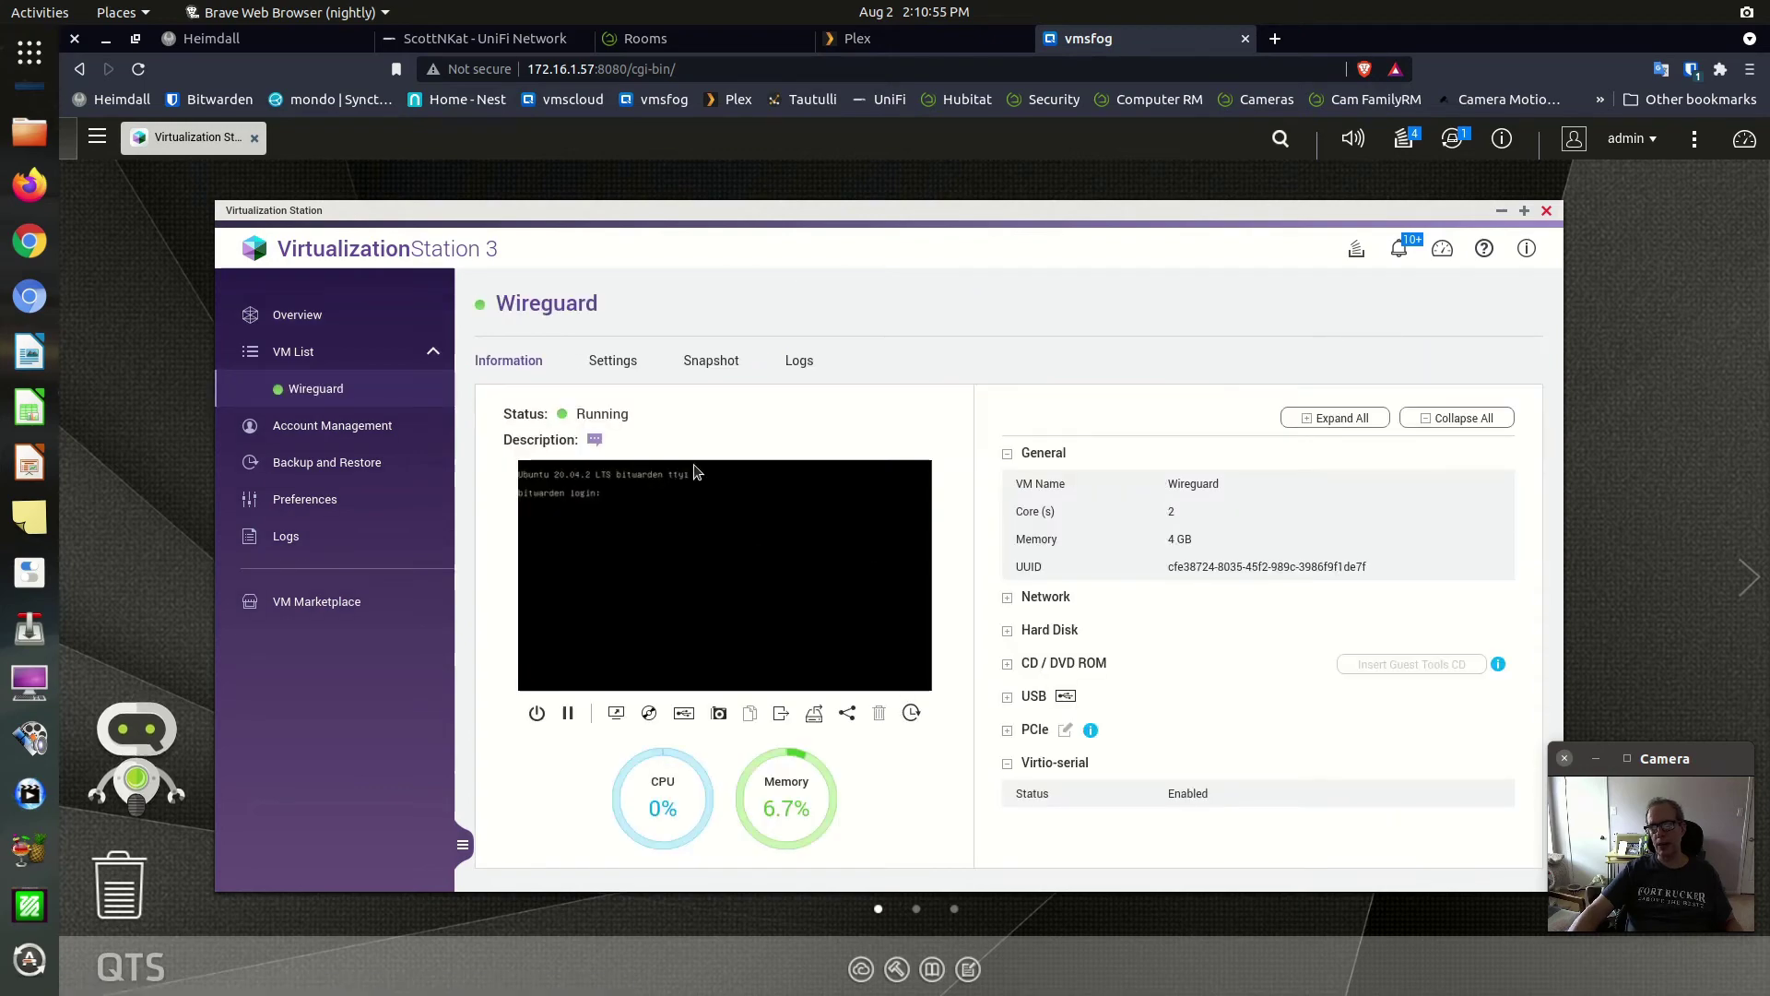
pyautogui.click(612, 360)
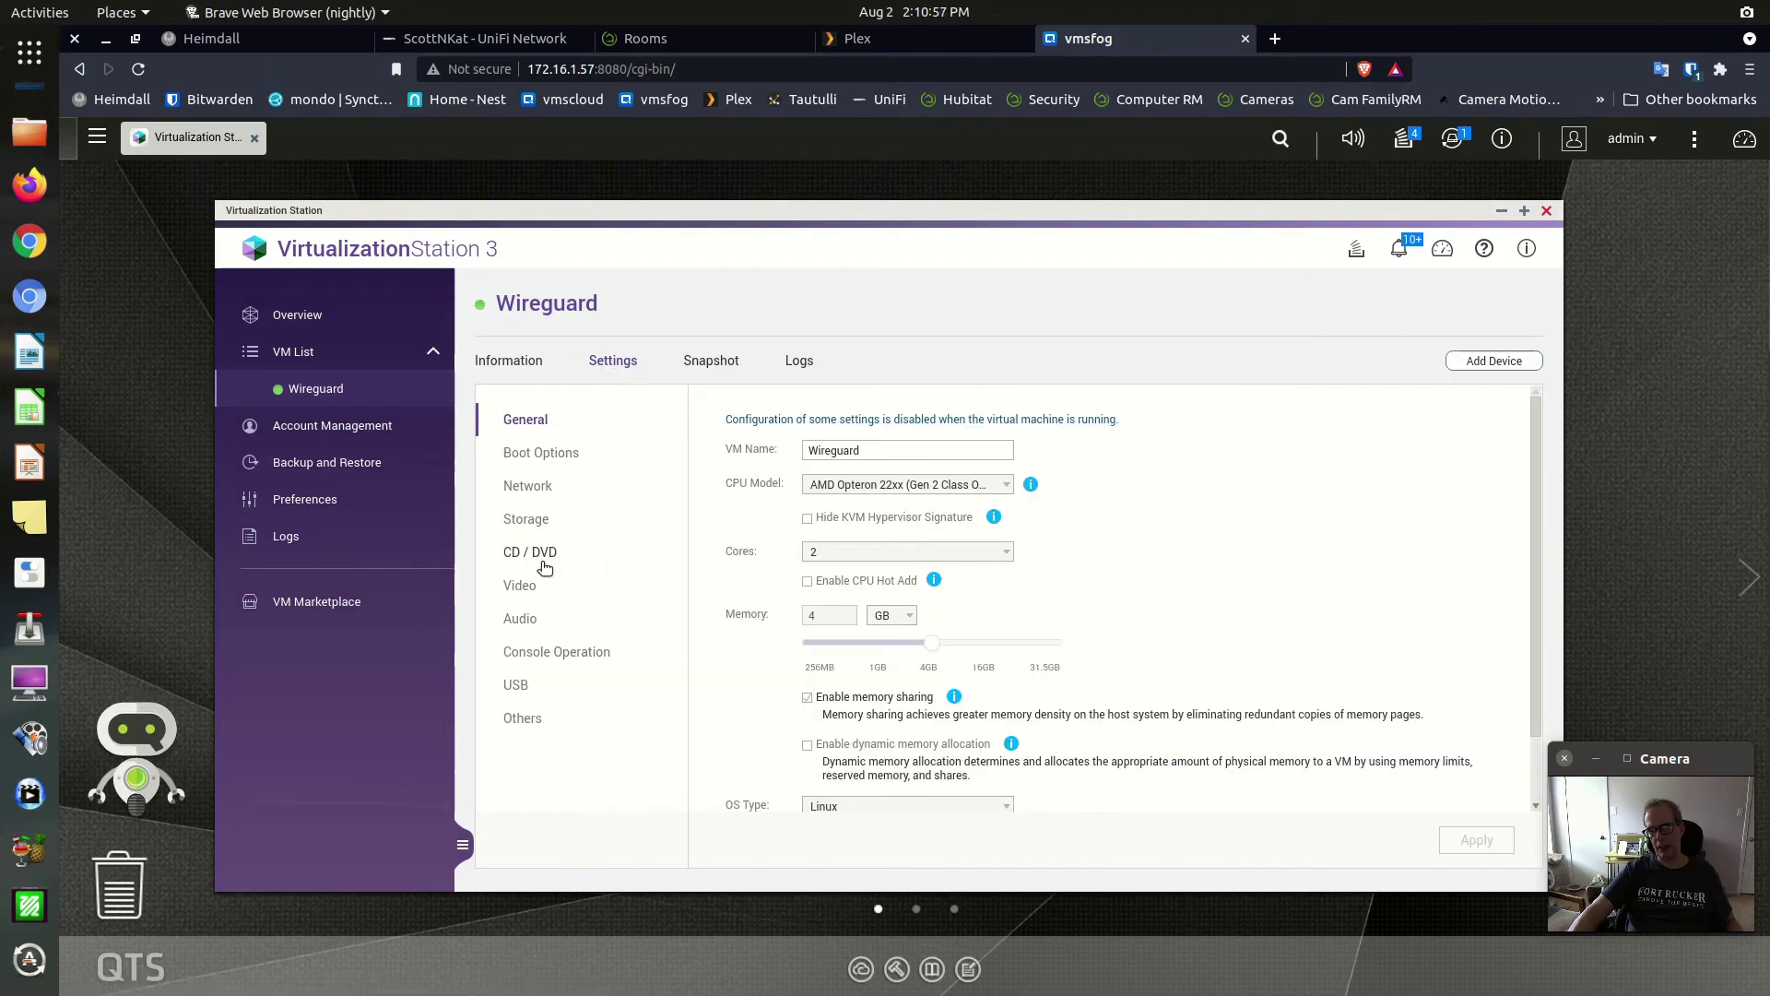
pyautogui.click(513, 491)
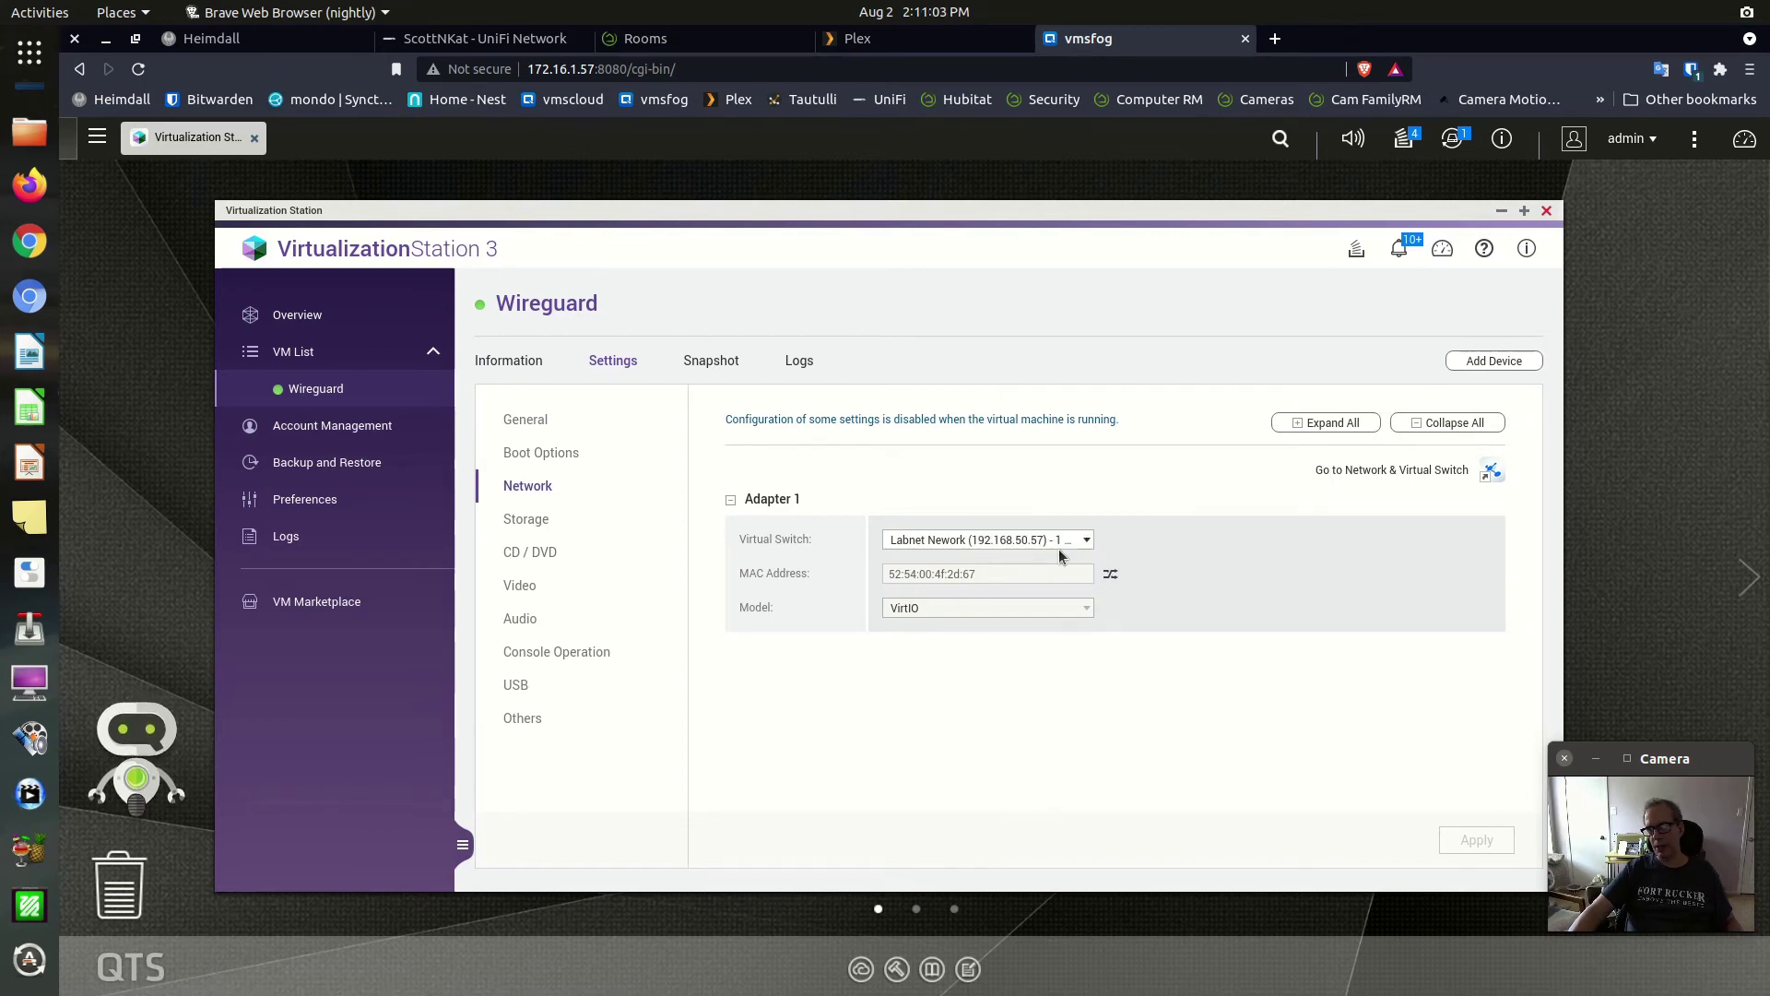
pyautogui.click(1088, 539)
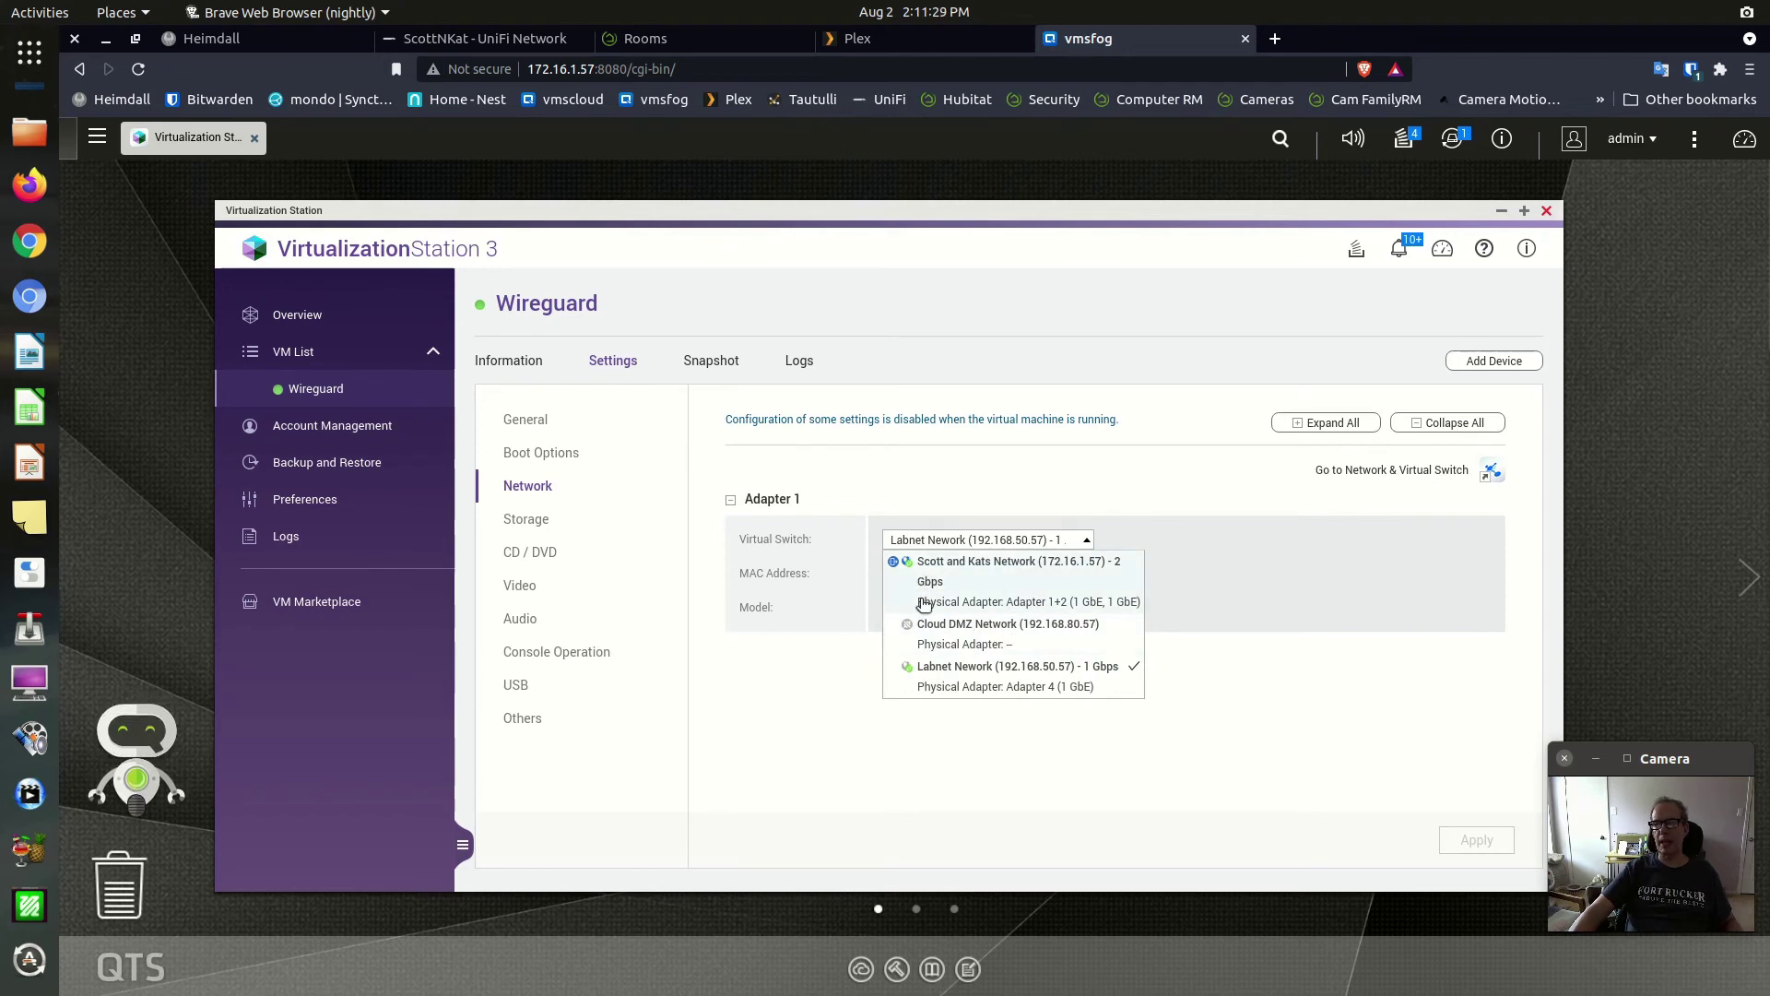
pyautogui.click(843, 743)
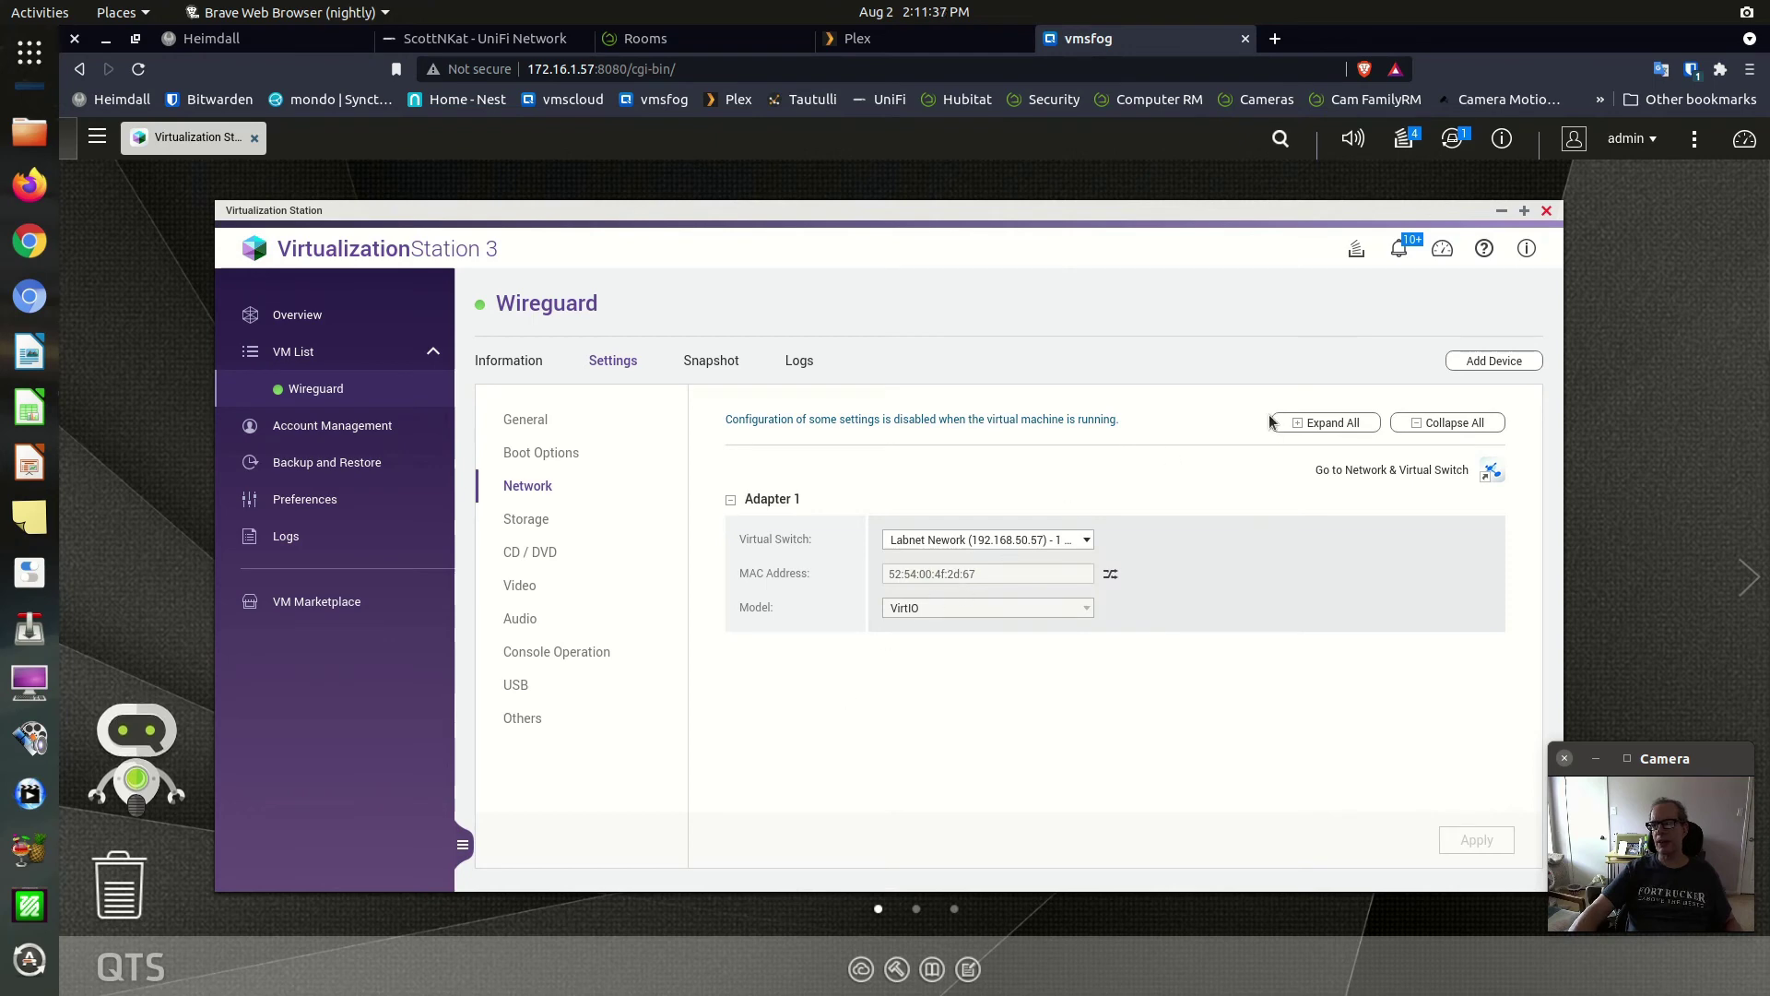